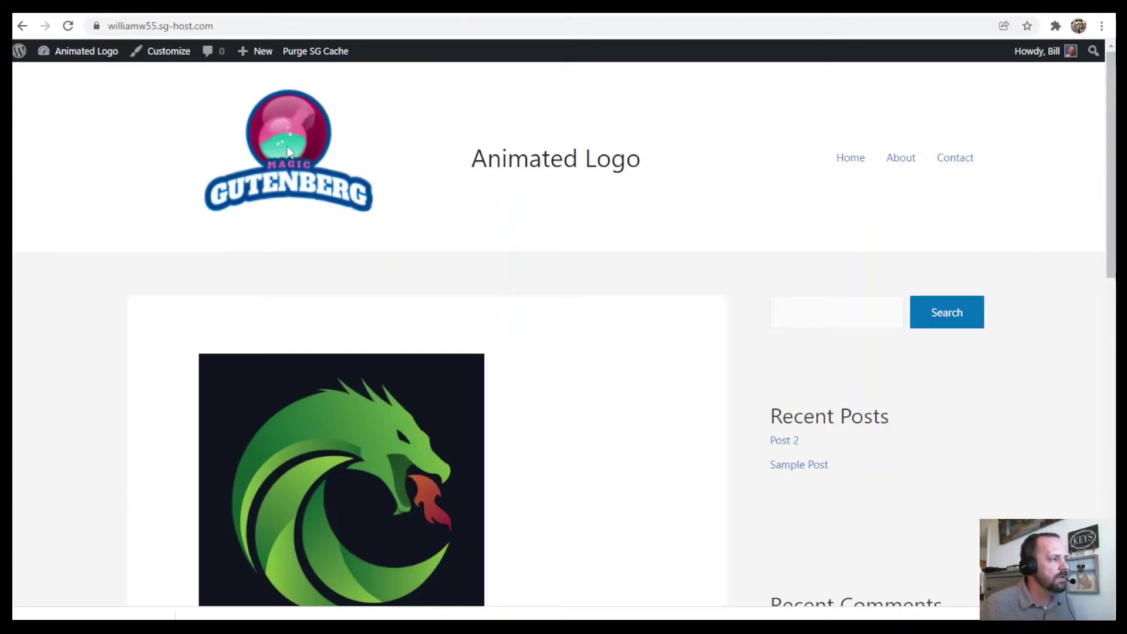
# - Bring up the outline slide, Install Astra through Add Video To Widget, with the text box deselected
pyautogui.click(94, 11)
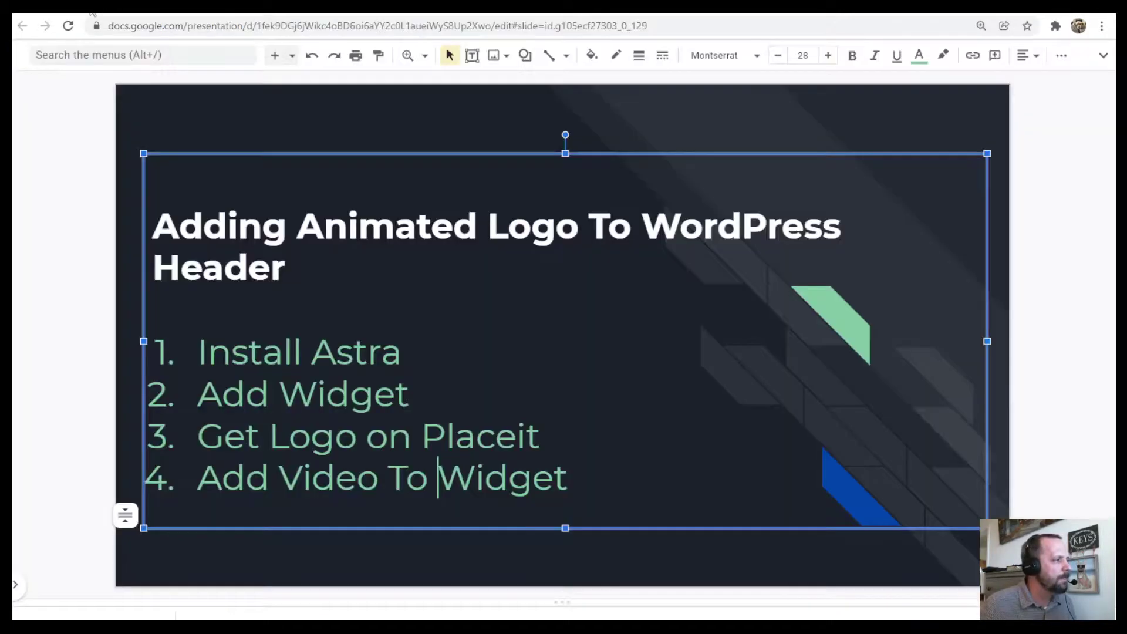
pyautogui.click(738, 140)
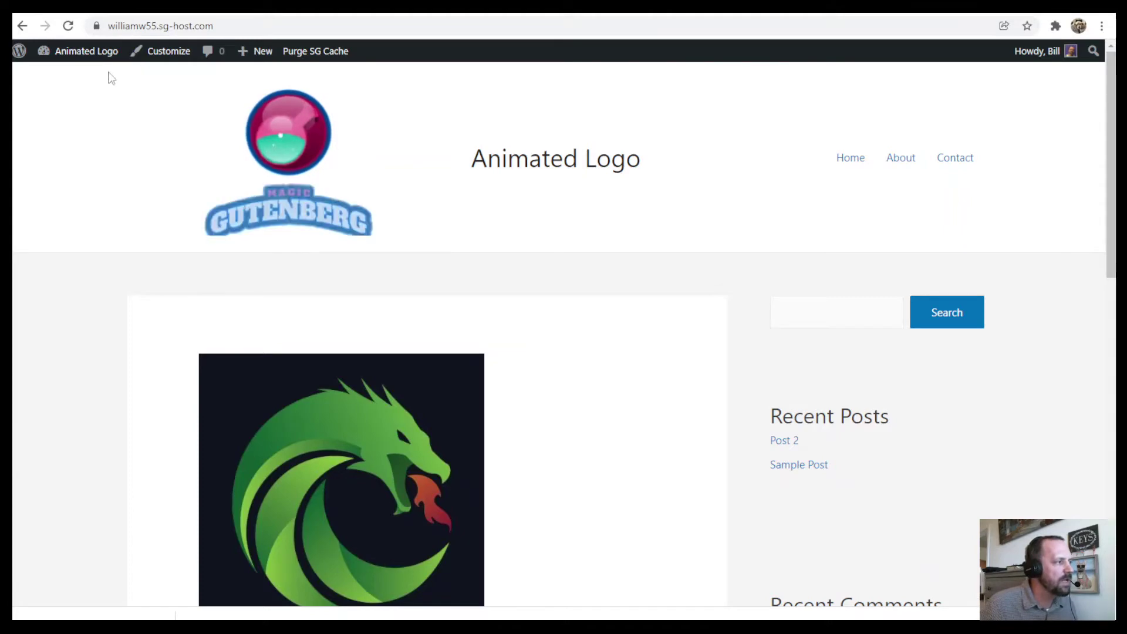
# - Search the installed themes for 'astra' and open the active Astra theme's Customizer
pyautogui.moveTo(81, 54)
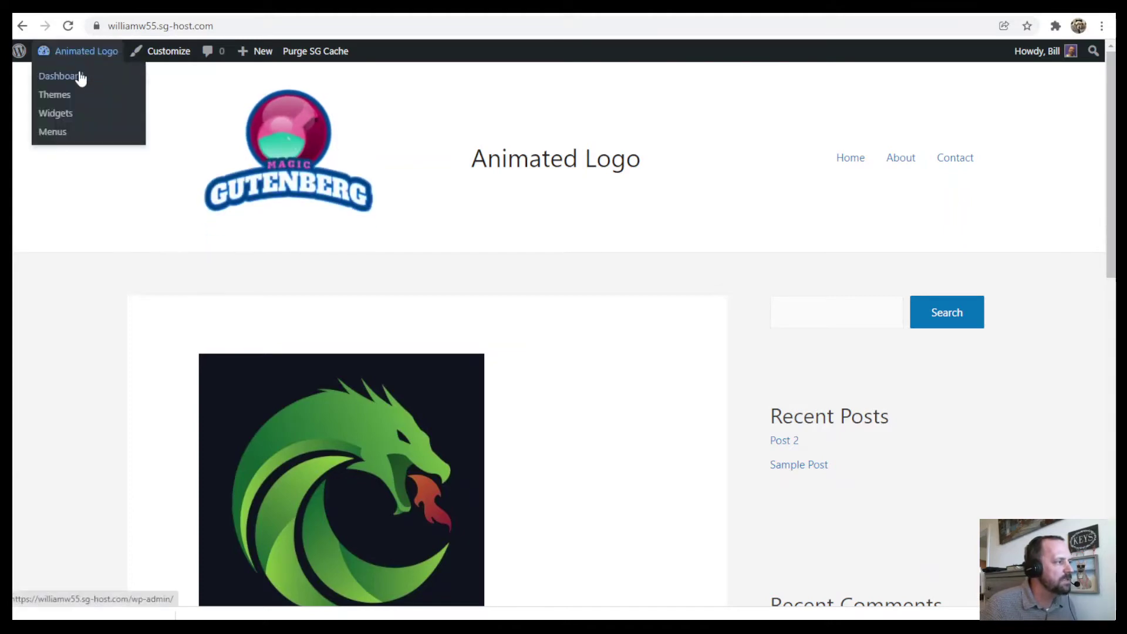
pyautogui.click(81, 77)
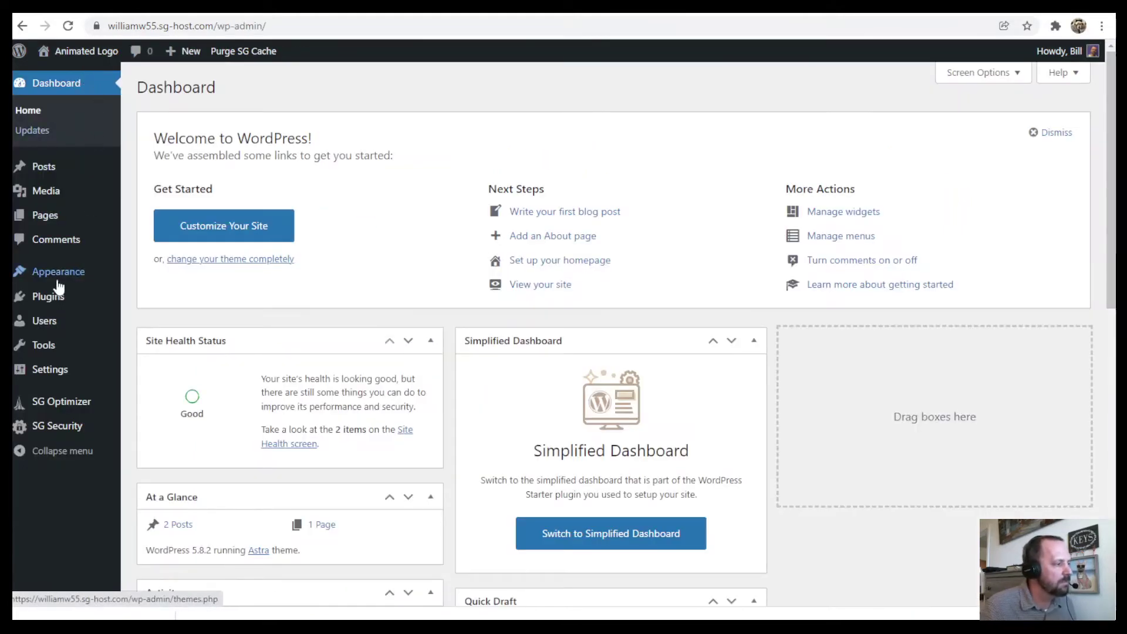
pyautogui.moveTo(52, 273)
pyautogui.click(156, 273)
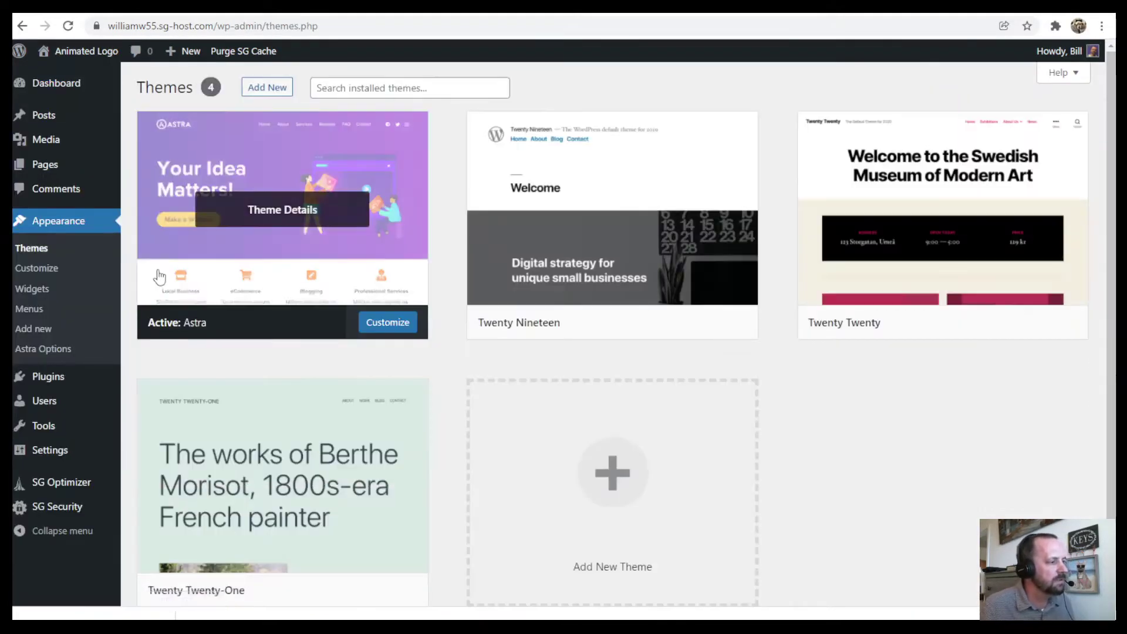
pyautogui.click(427, 82)
pyautogui.write('astra')
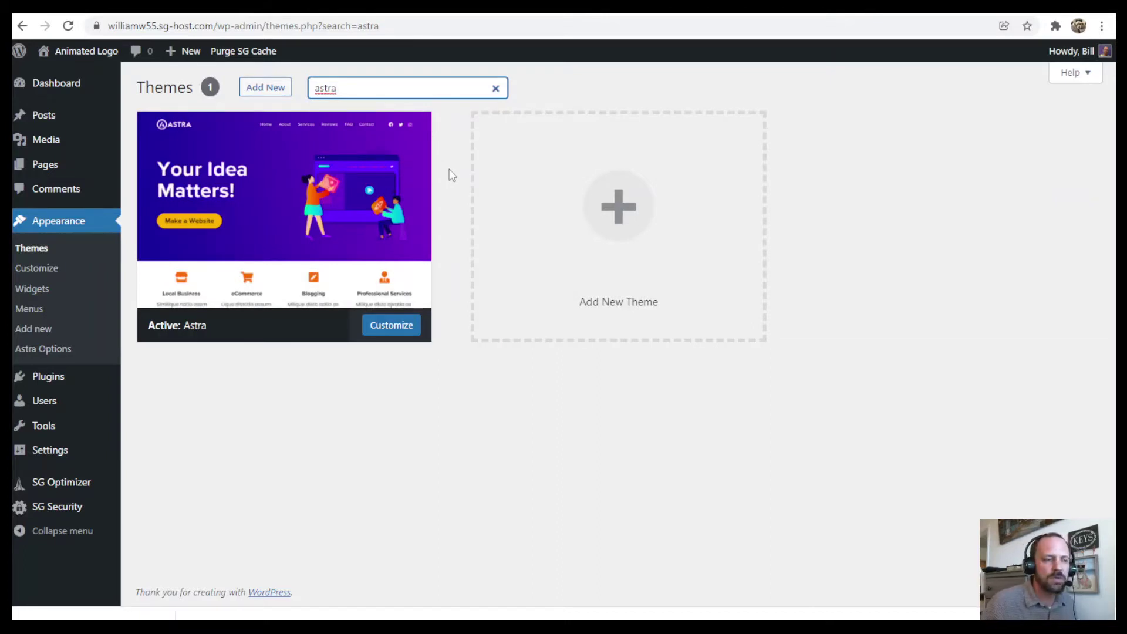
pyautogui.moveTo(419, 179)
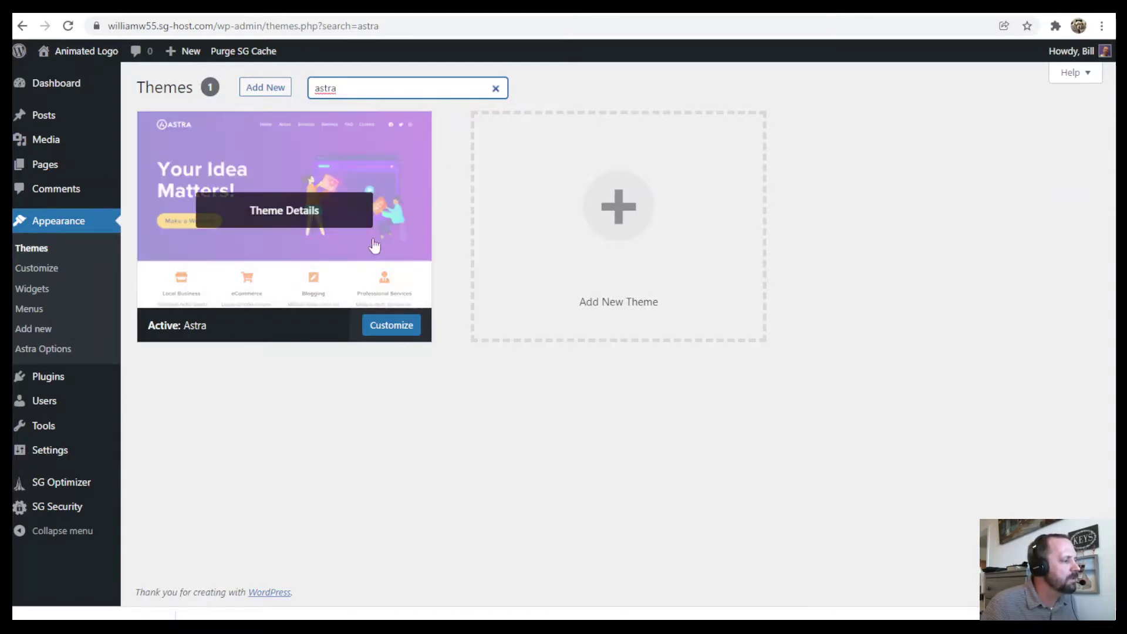
pyautogui.click(44, 269)
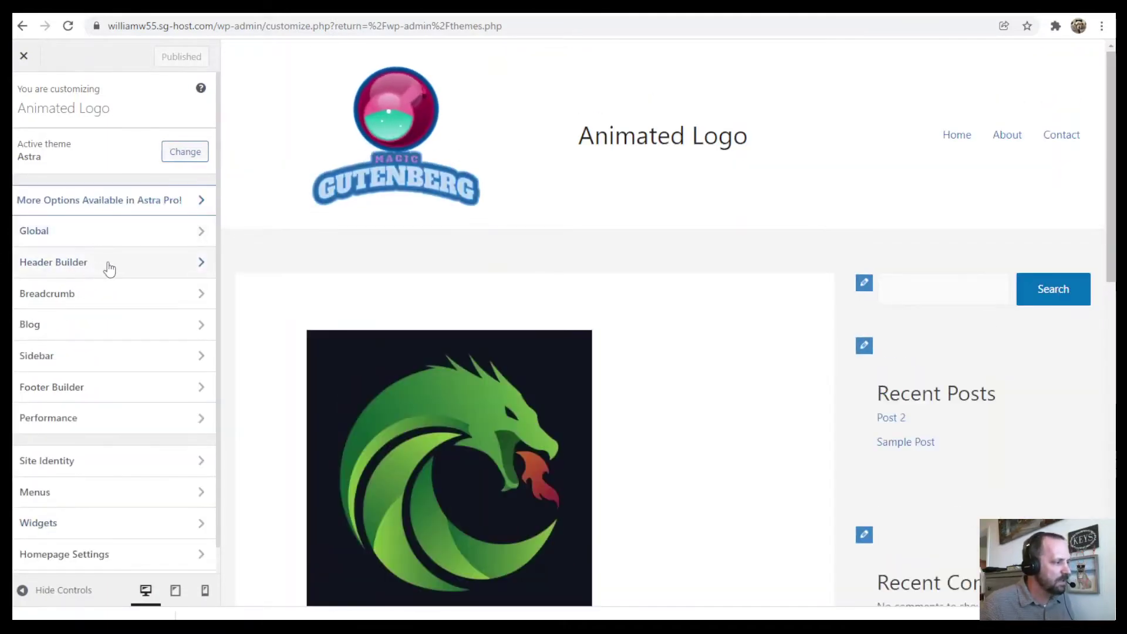
# - In the Header Builder, move Site Title & Logo left and Widget 1 to the middle, then the bottom row
pyautogui.click(108, 267)
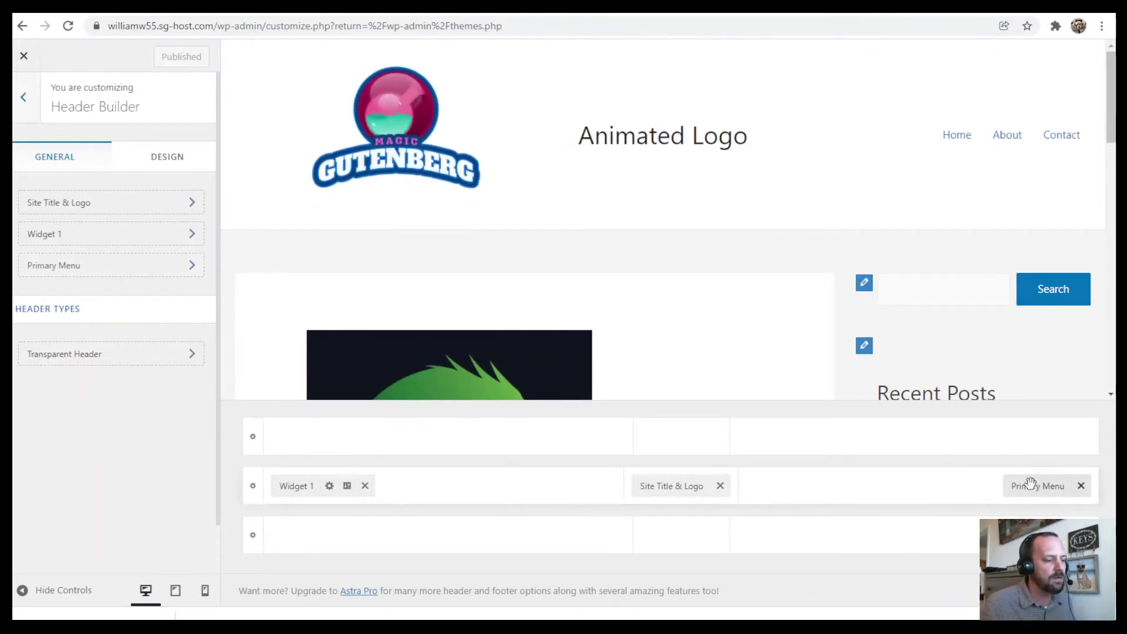
pyautogui.moveTo(666, 484); pyautogui.dragTo(493, 509)
pyautogui.moveTo(297, 485); pyautogui.dragTo(669, 503)
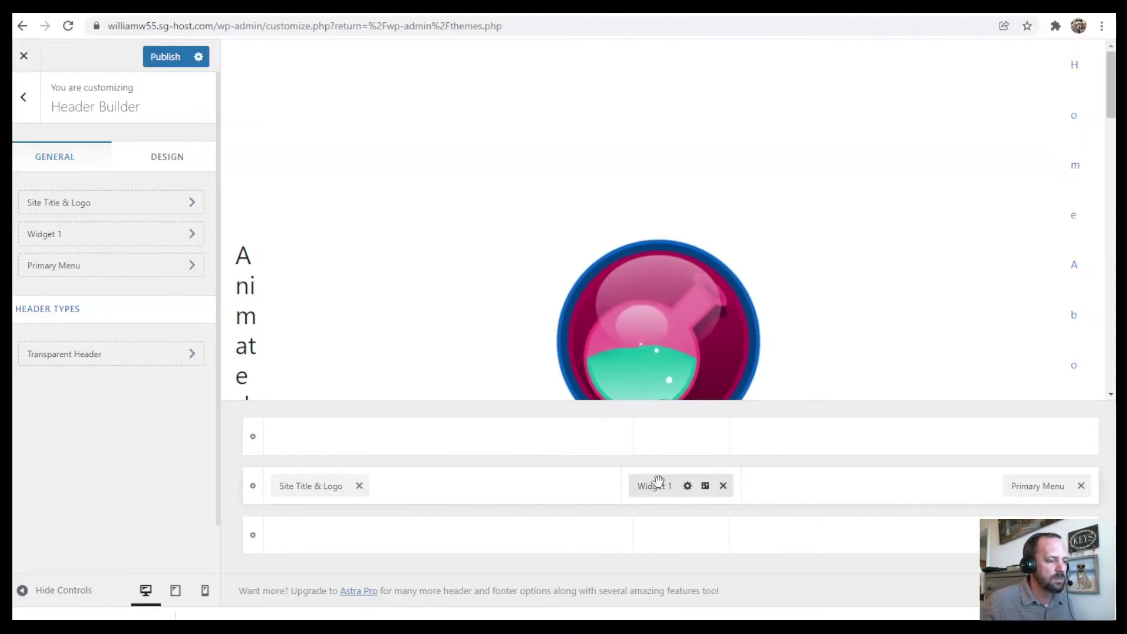
pyautogui.scroll(-3, 744, 245)
pyautogui.moveTo(672, 480); pyautogui.dragTo(428, 513)
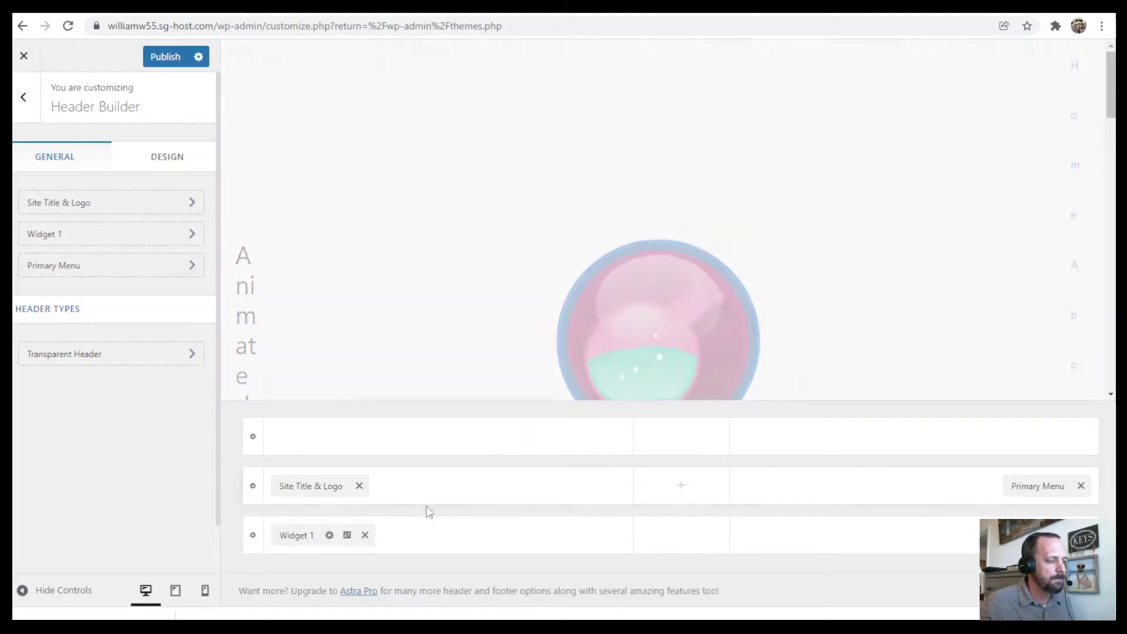
# - Delete Widget 1, add Widget 2 to the row, and centre Site Title & Logo
pyautogui.click(365, 535)
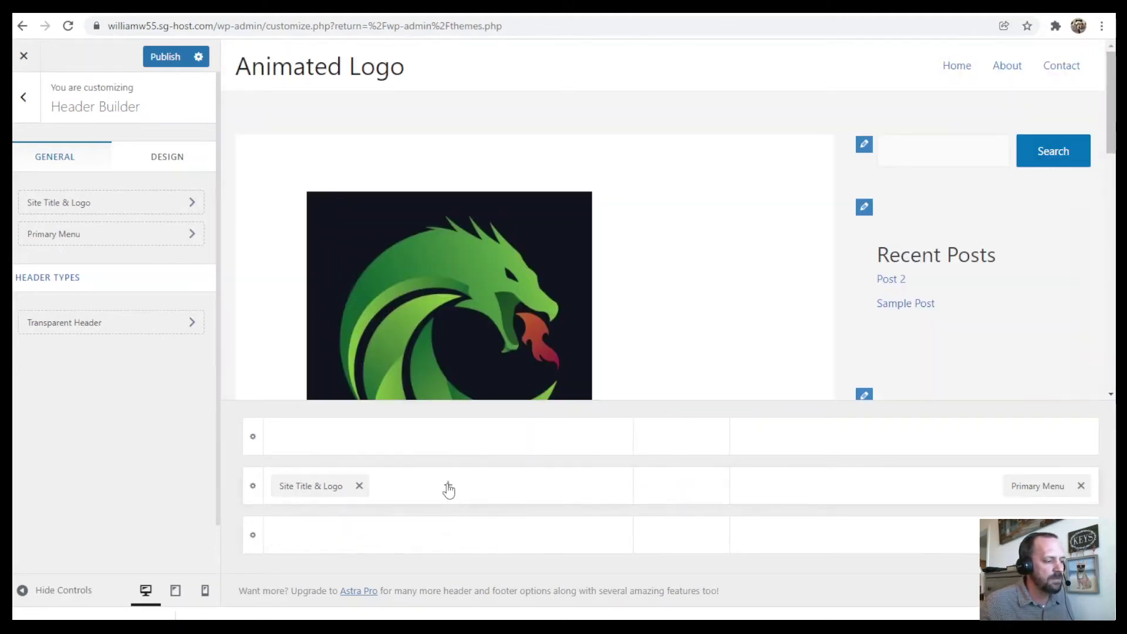
pyautogui.click(447, 487)
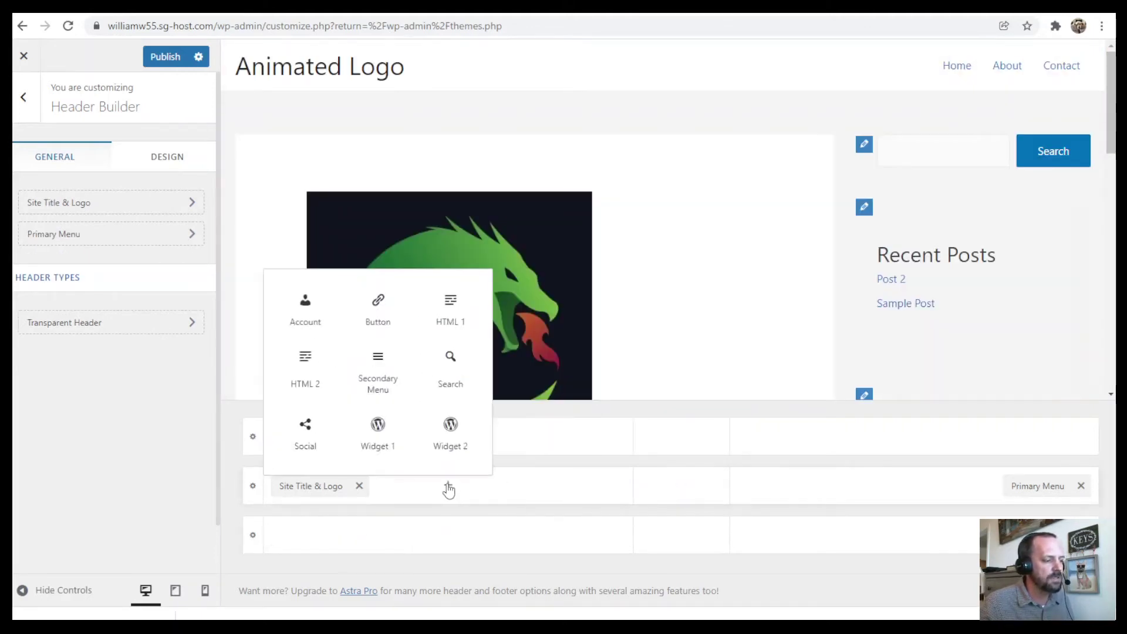
pyautogui.click(450, 430)
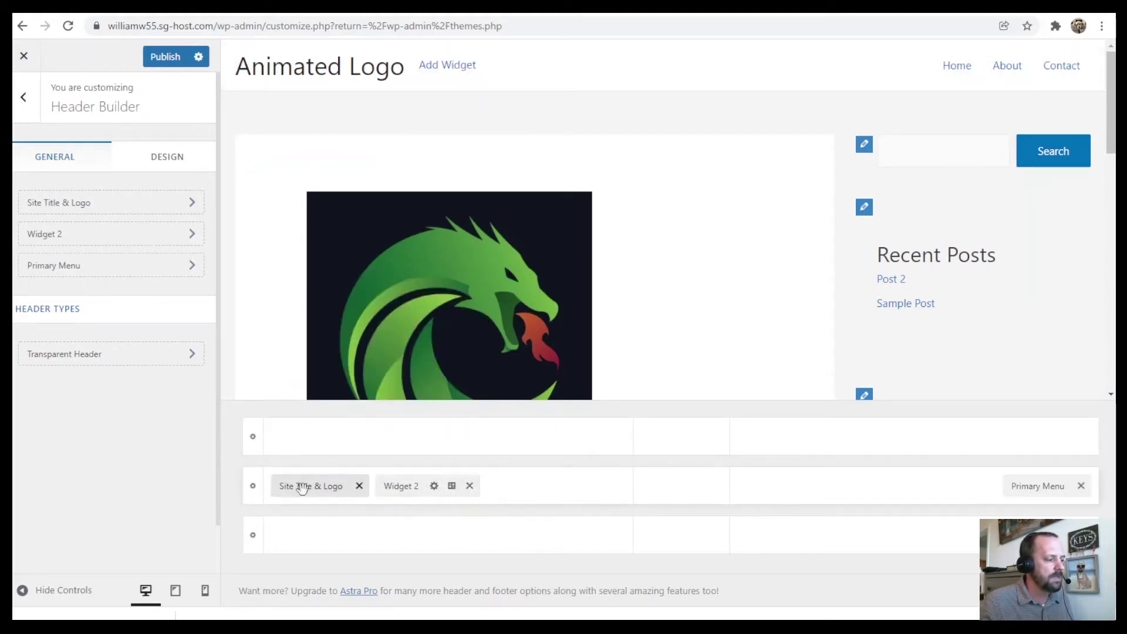
pyautogui.moveTo(302, 488); pyautogui.dragTo(678, 508)
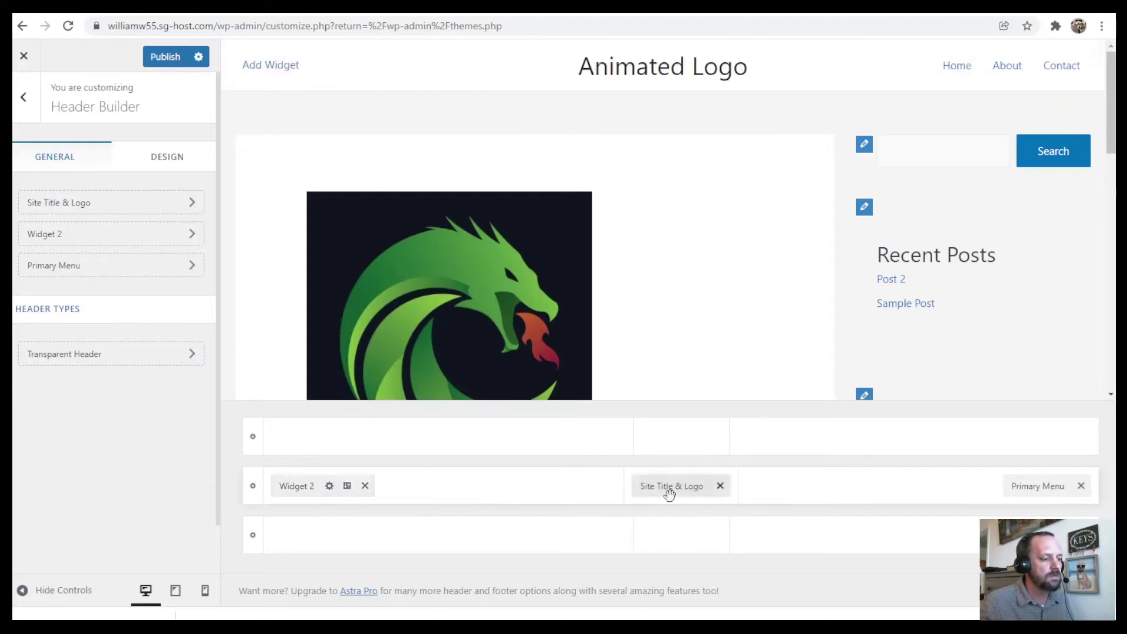
# - Check the site title and empty Widget 2 settings, then publish the header layout
pyautogui.click(683, 484)
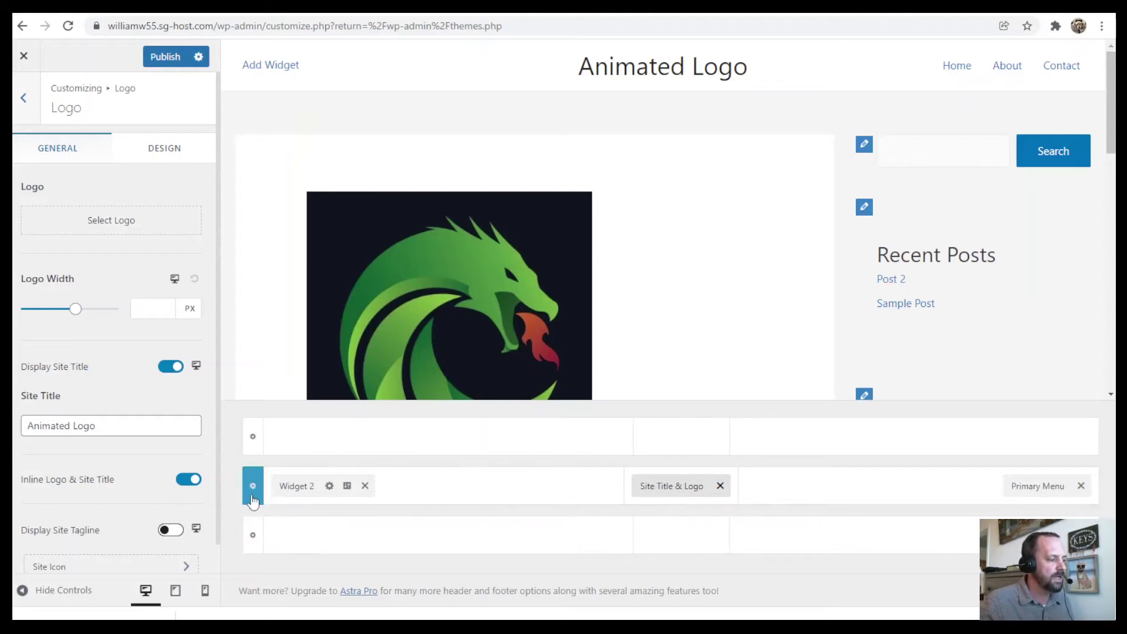
pyautogui.click(298, 488)
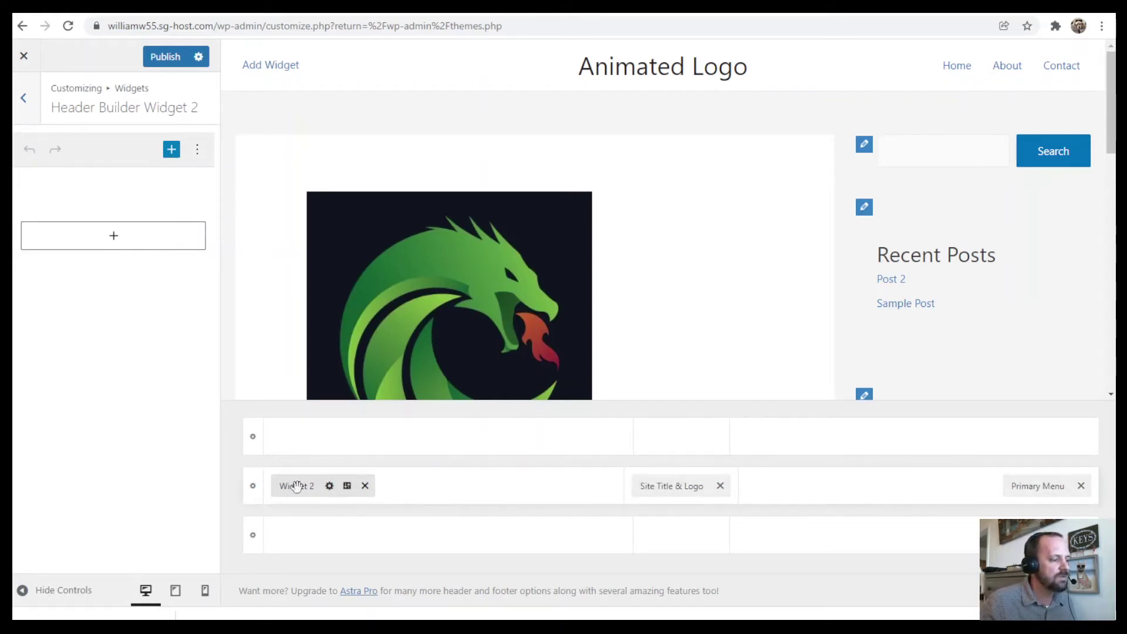
pyautogui.click(530, 489)
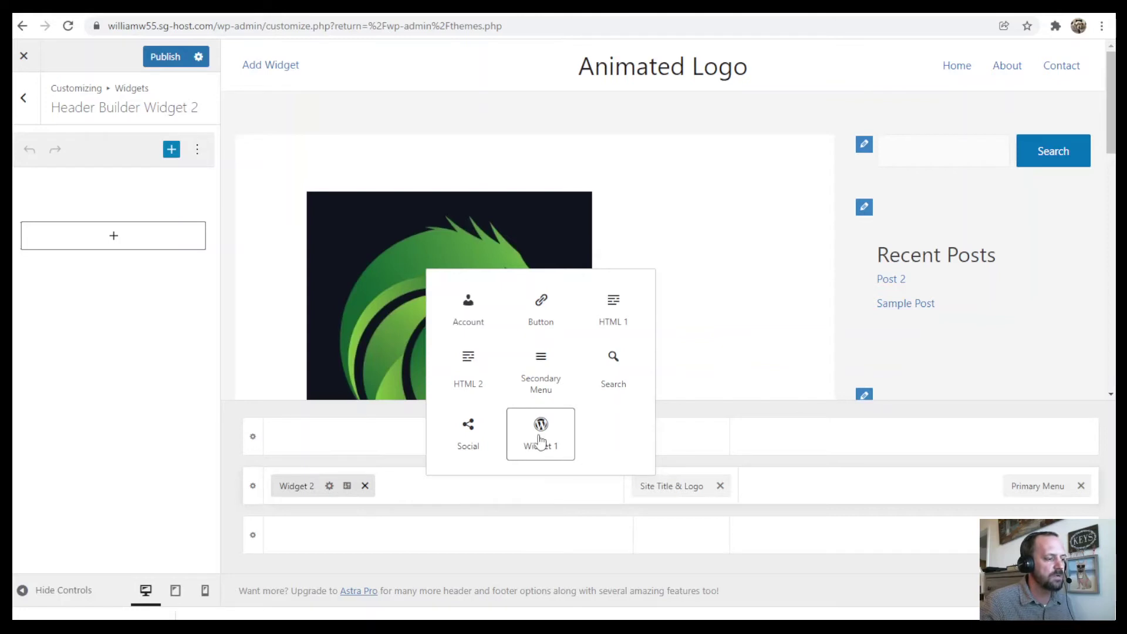
pyautogui.click(294, 487)
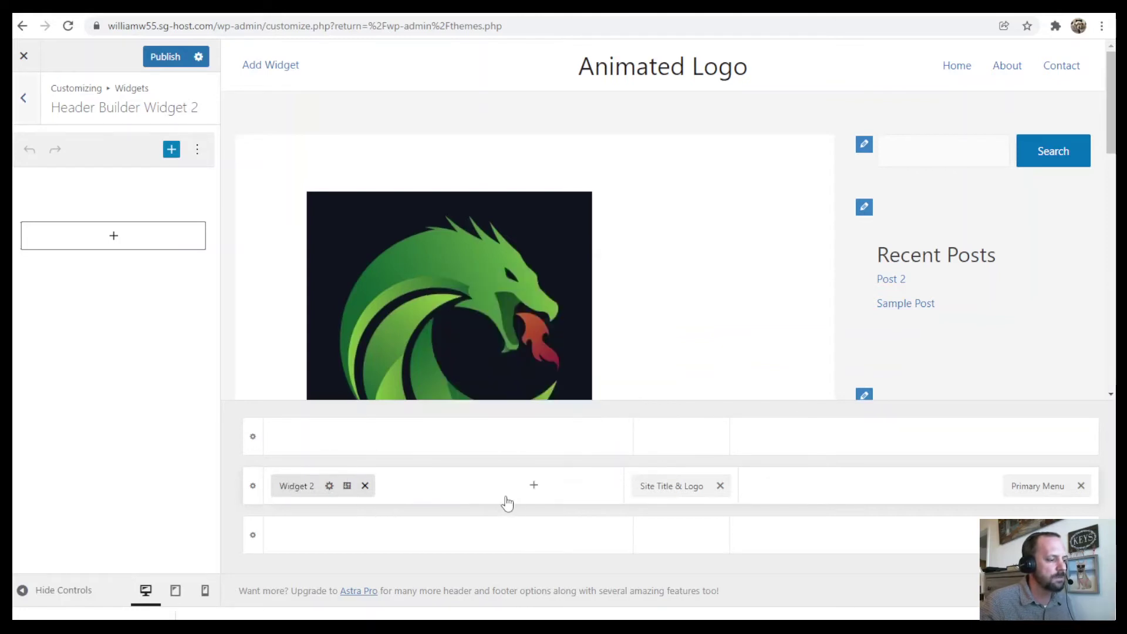
pyautogui.click(174, 61)
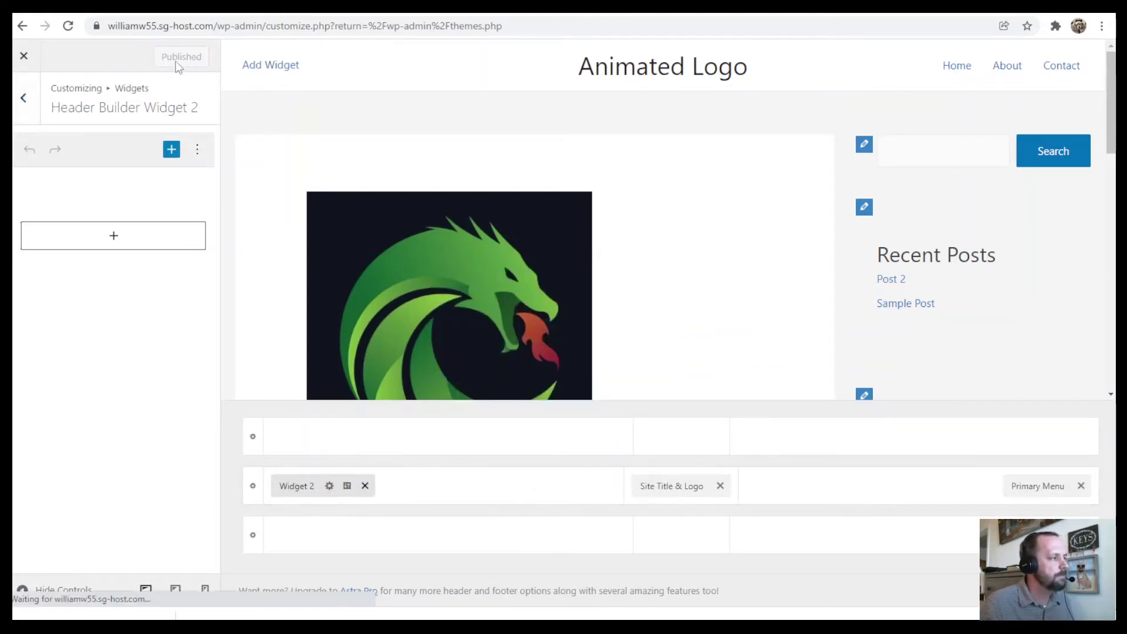
# - Leave the Customizer and browse Placeit's Animated Logos collection
pyautogui.click(24, 57)
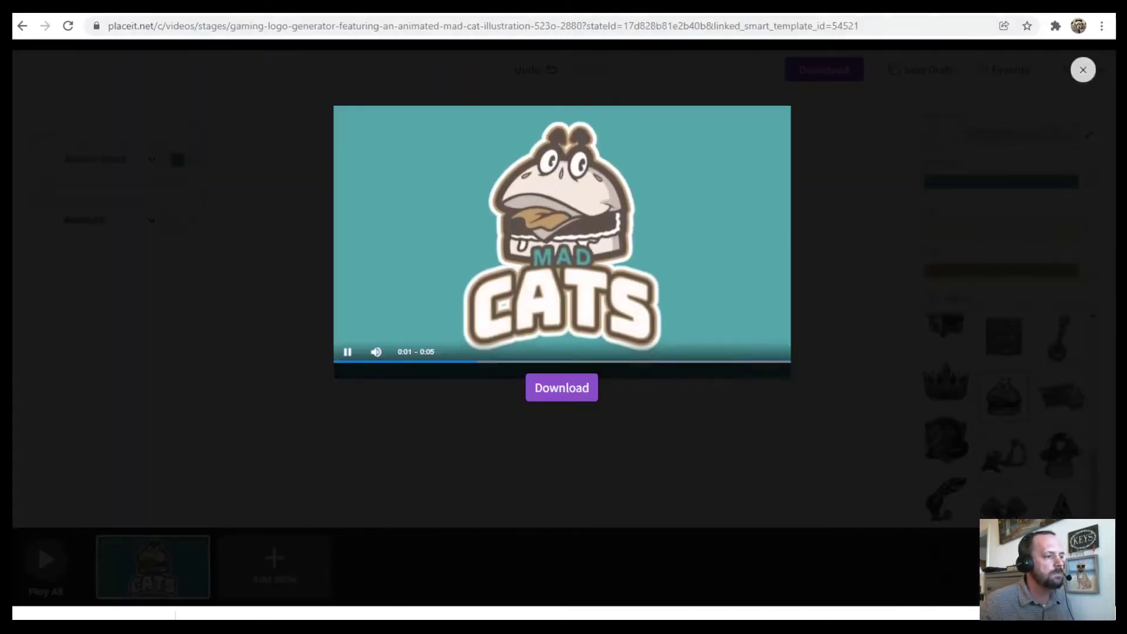
pyautogui.click(587, 6)
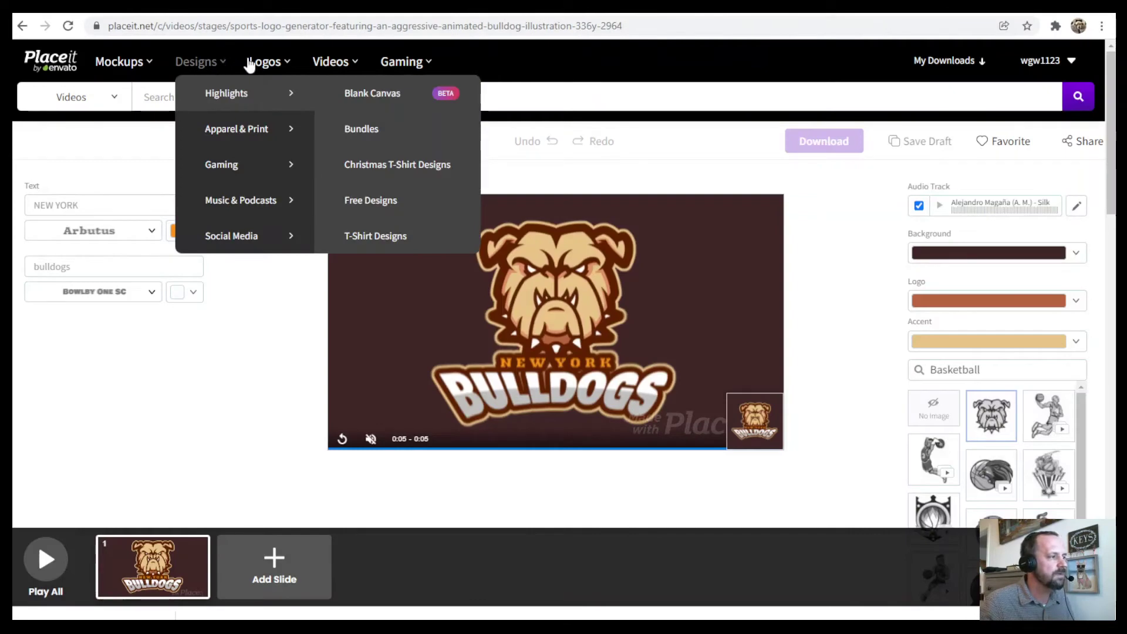
pyautogui.moveTo(254, 64)
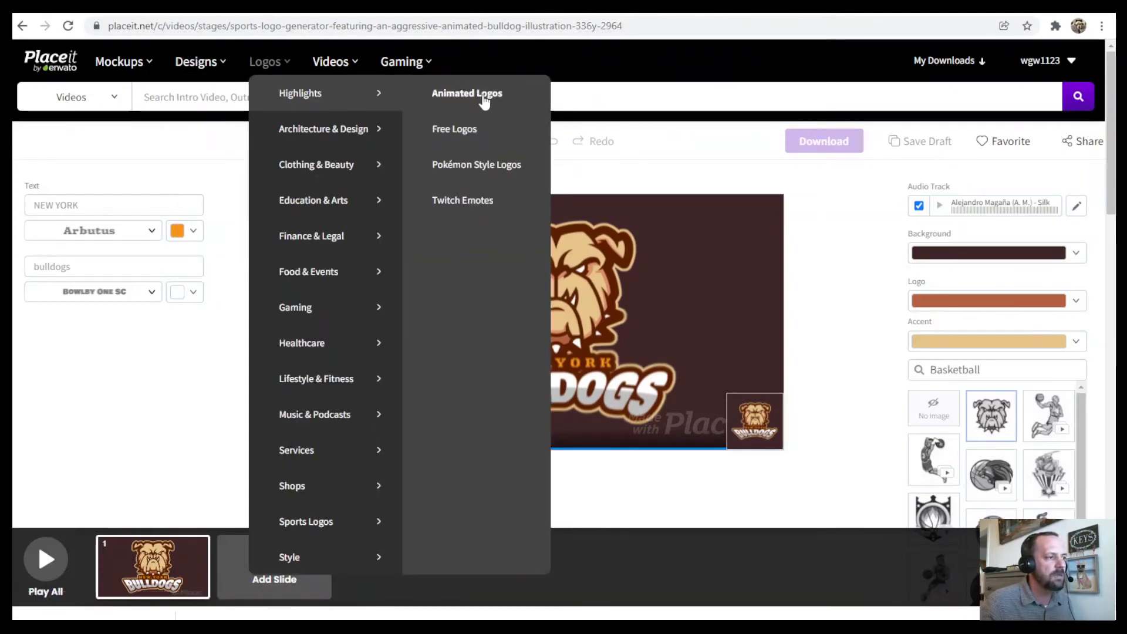
pyautogui.click(483, 101)
pyautogui.scroll(-2, 772, 327)
pyautogui.scroll(-10, 771, 327)
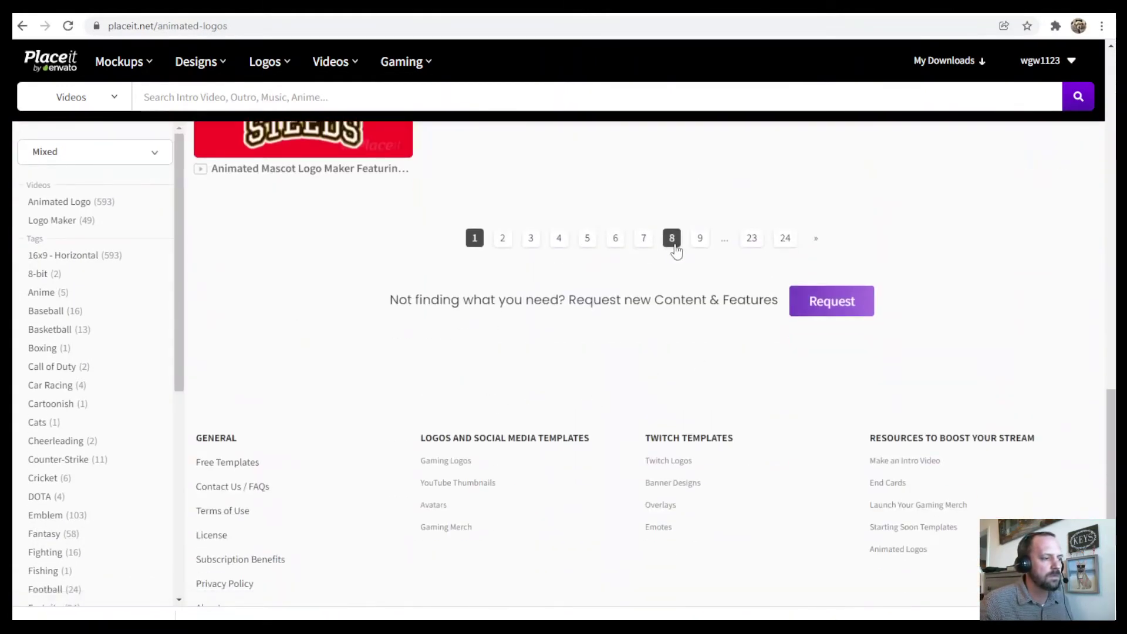
# - On page 8 of the animated logos, open the Gorillas baseball logo template
pyautogui.click(673, 240)
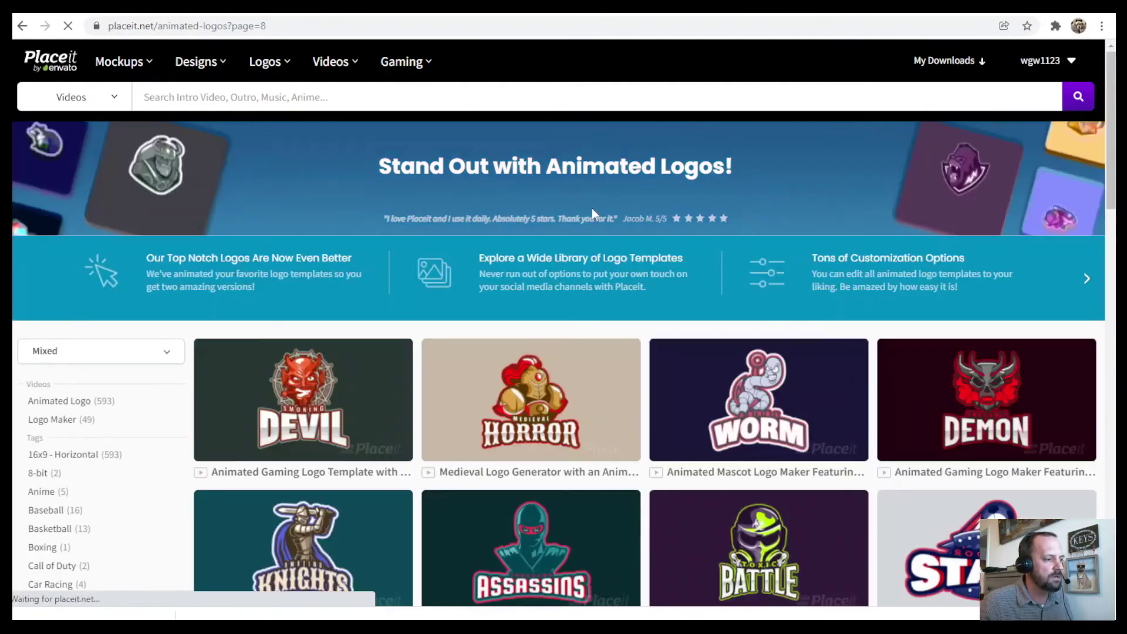
pyautogui.scroll(-5, 596, 215)
pyautogui.scroll(-3, 789, 294)
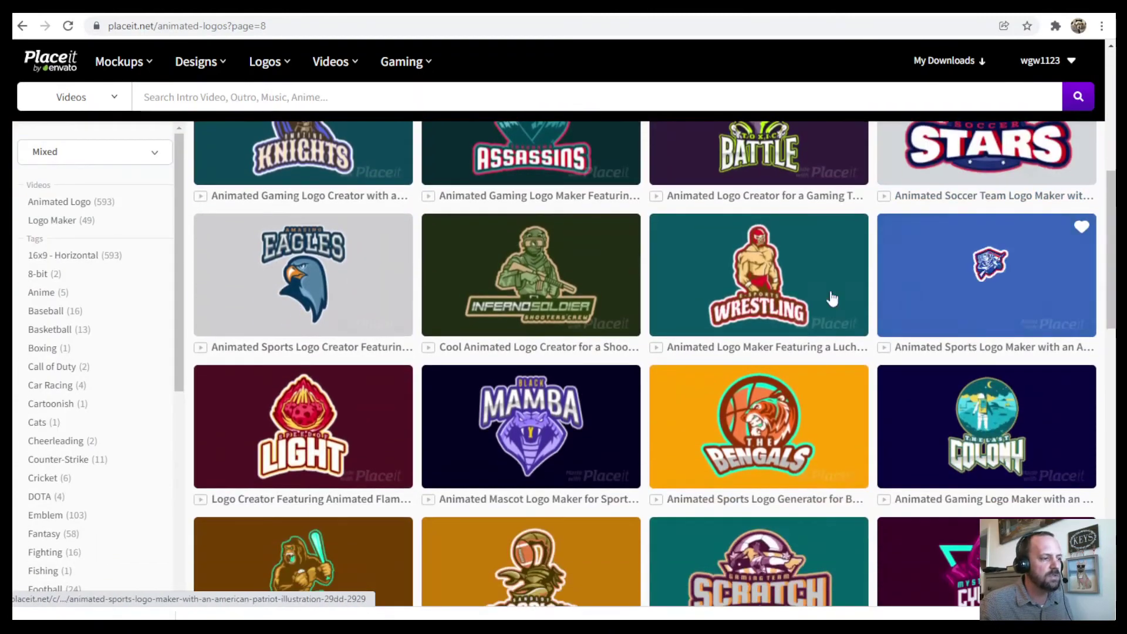
pyautogui.scroll(-4, 587, 247)
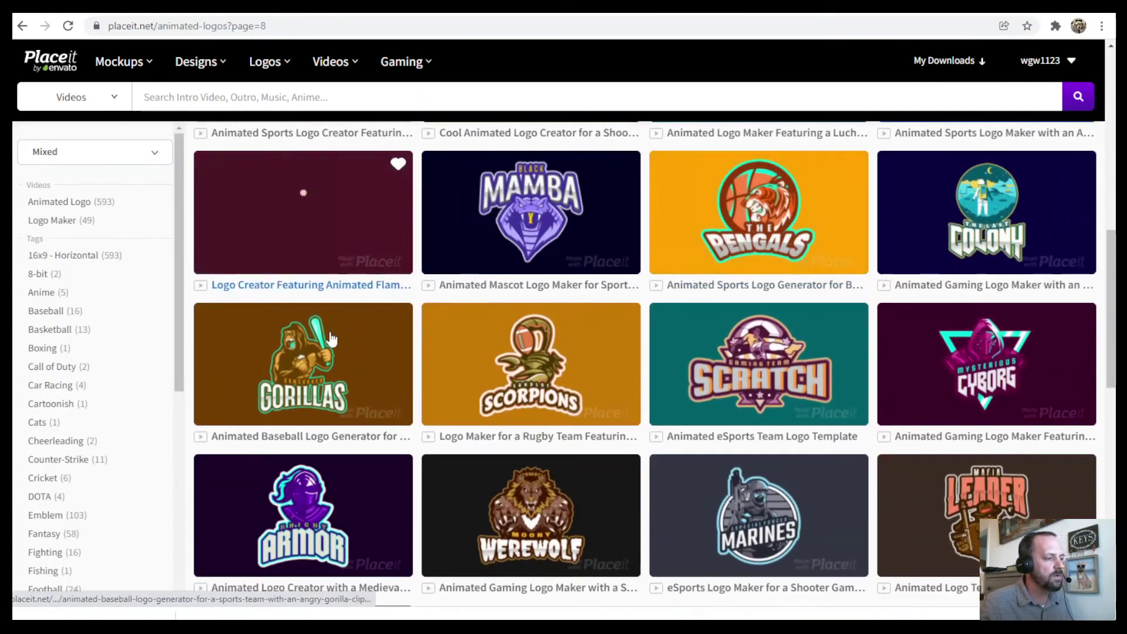
pyautogui.scroll(-3, 606, 327)
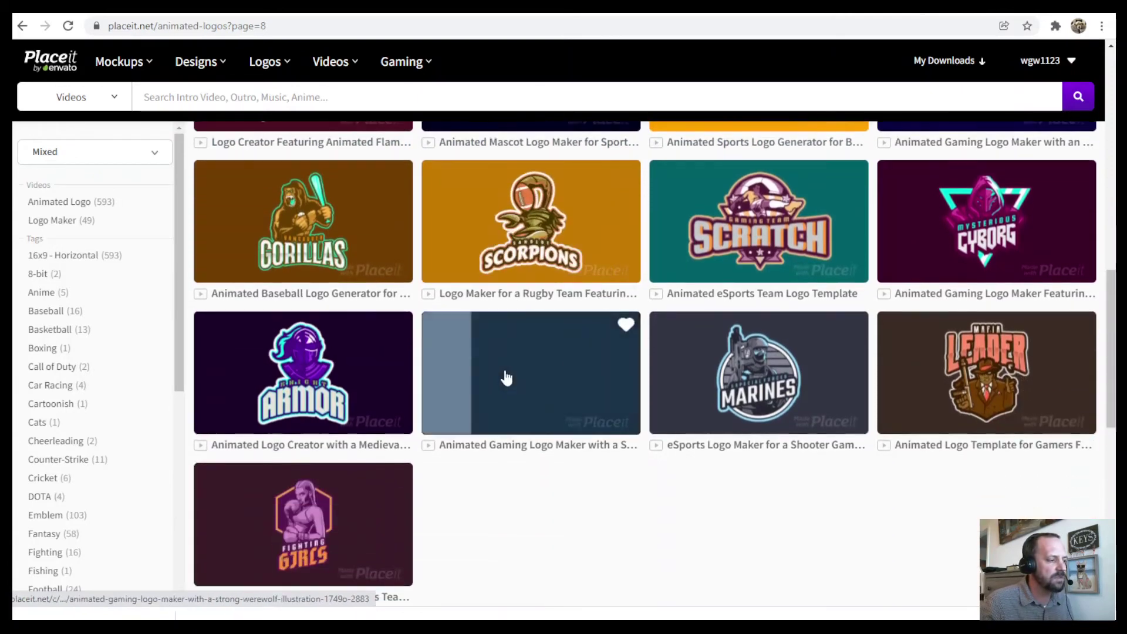
pyautogui.scroll(3, 452, 388)
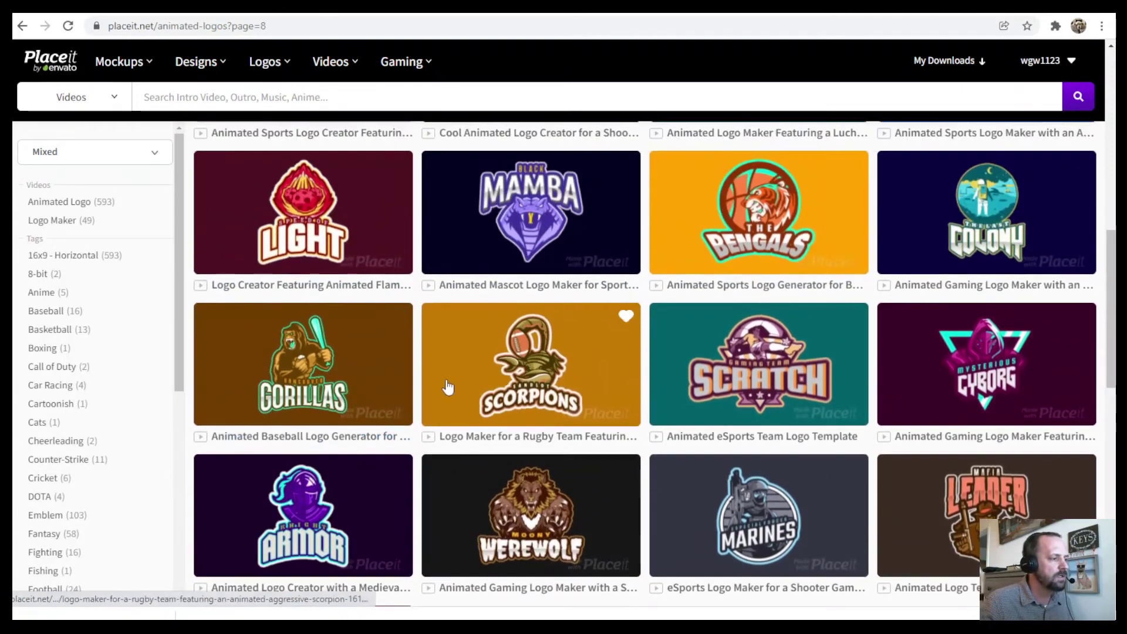
pyautogui.click(315, 346)
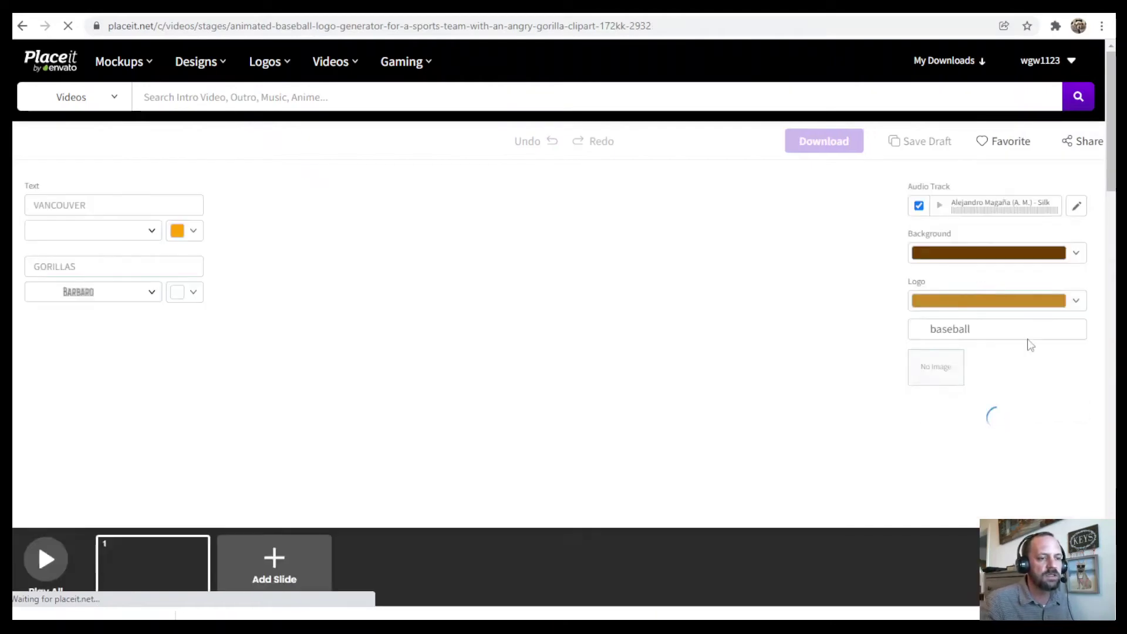
# - Review the Vancouver Gorillas logo preview, then go to WordPress's Media Library
pyautogui.scroll(-3, 516, 267)
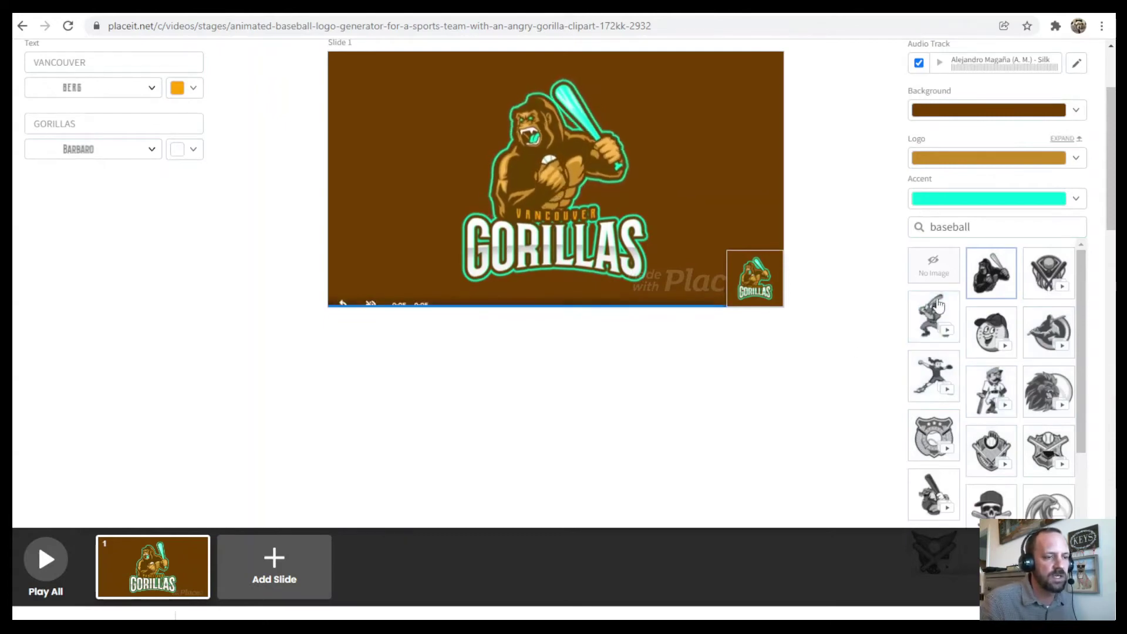
pyautogui.scroll(3, 855, 360)
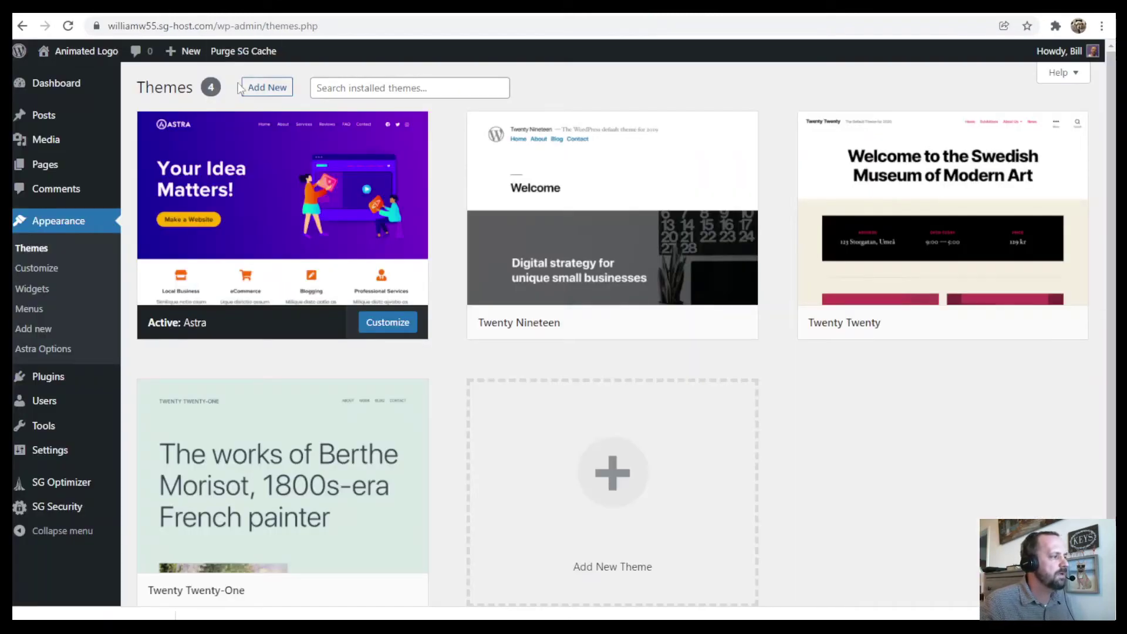
pyautogui.click(42, 139)
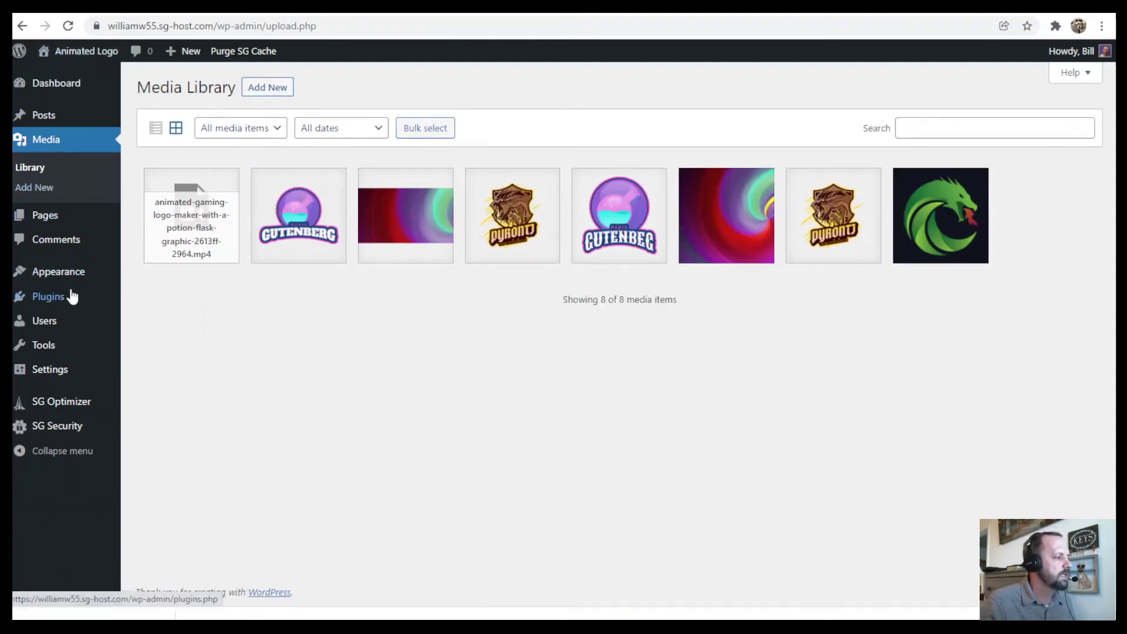
# - In Appearance > Widgets, collapse Main Sidebar and expand Header Builder Widget 2 to add a block
pyautogui.moveTo(74, 274)
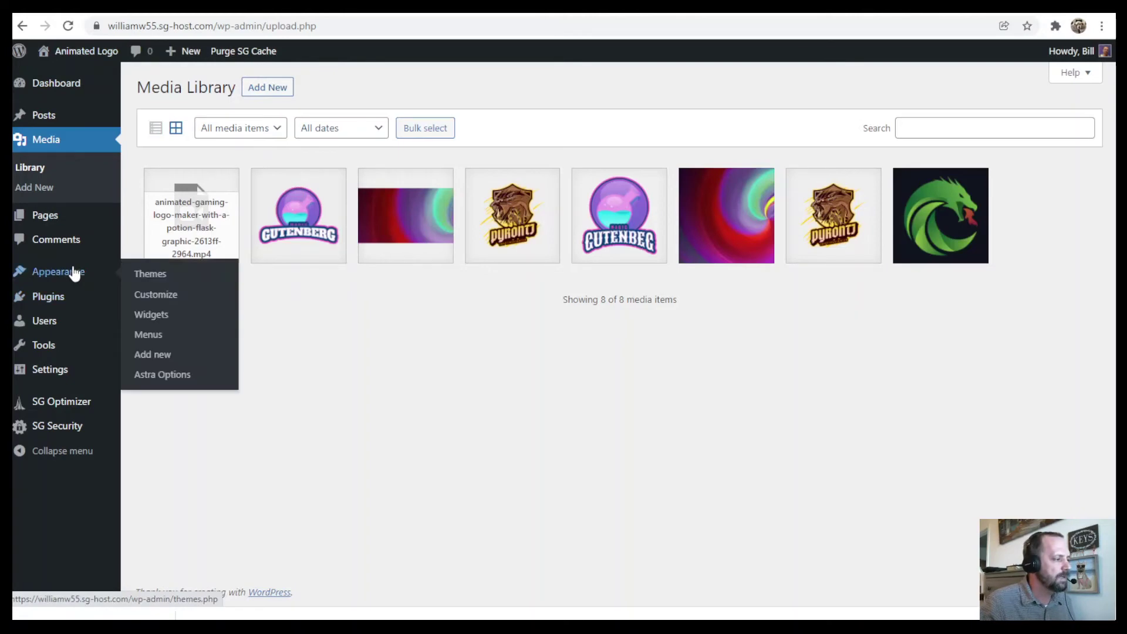
pyautogui.click(151, 317)
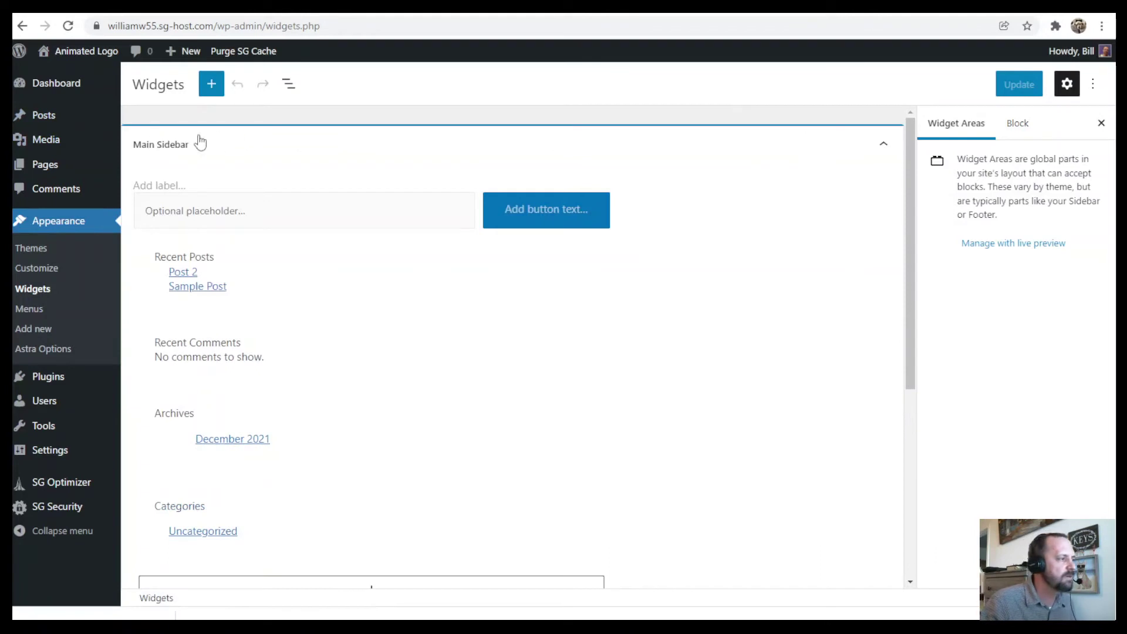
pyautogui.click(779, 147)
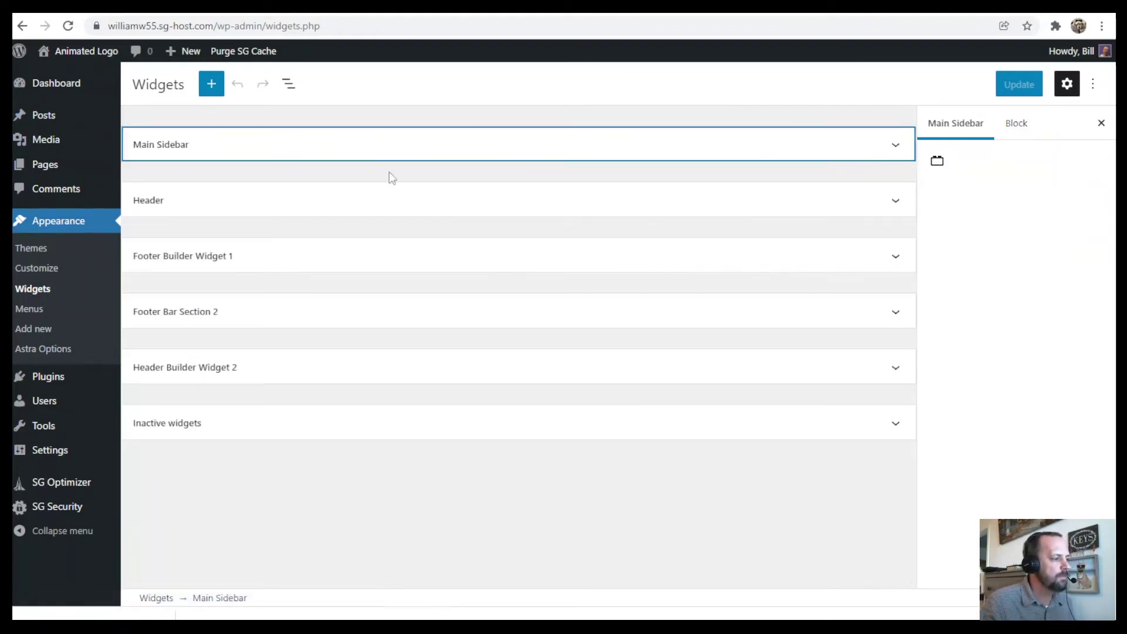
pyautogui.click(359, 371)
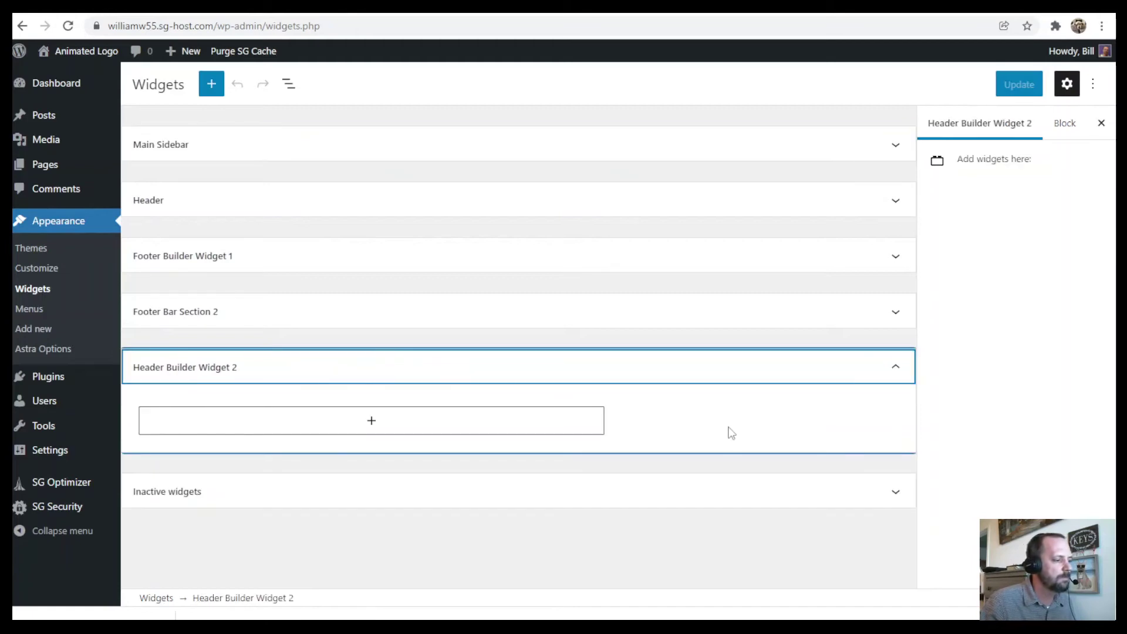
pyautogui.click(371, 423)
# - Add a Video block holding the animated gaming logo MP4 from the Media Library
pyautogui.write('v')
pyautogui.click(290, 245)
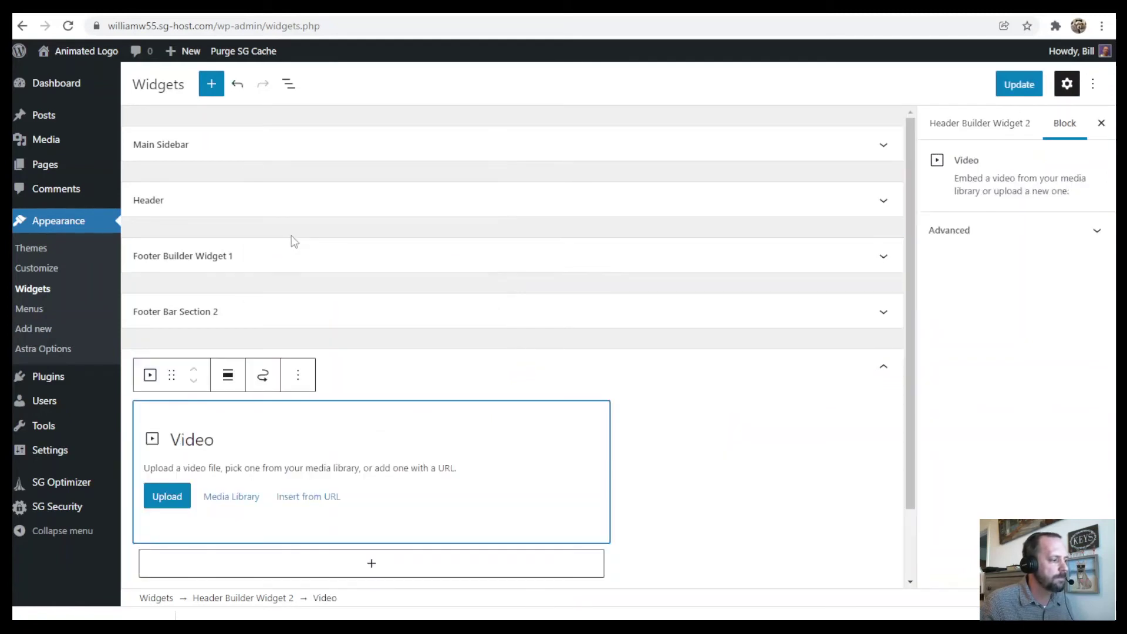
pyautogui.click(231, 497)
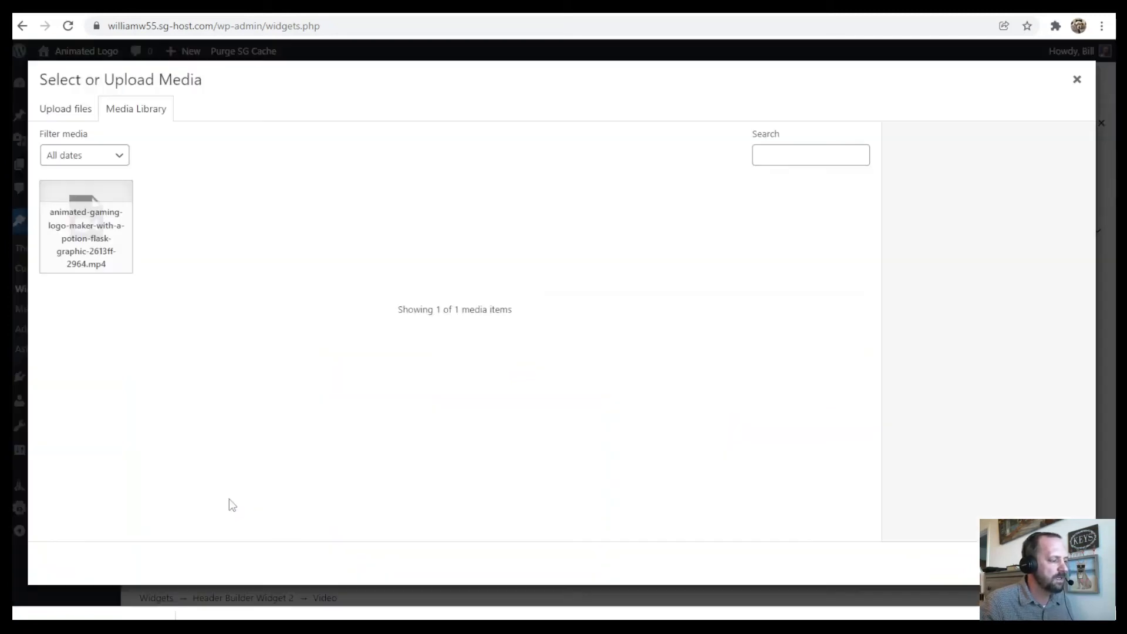
pyautogui.click(83, 196)
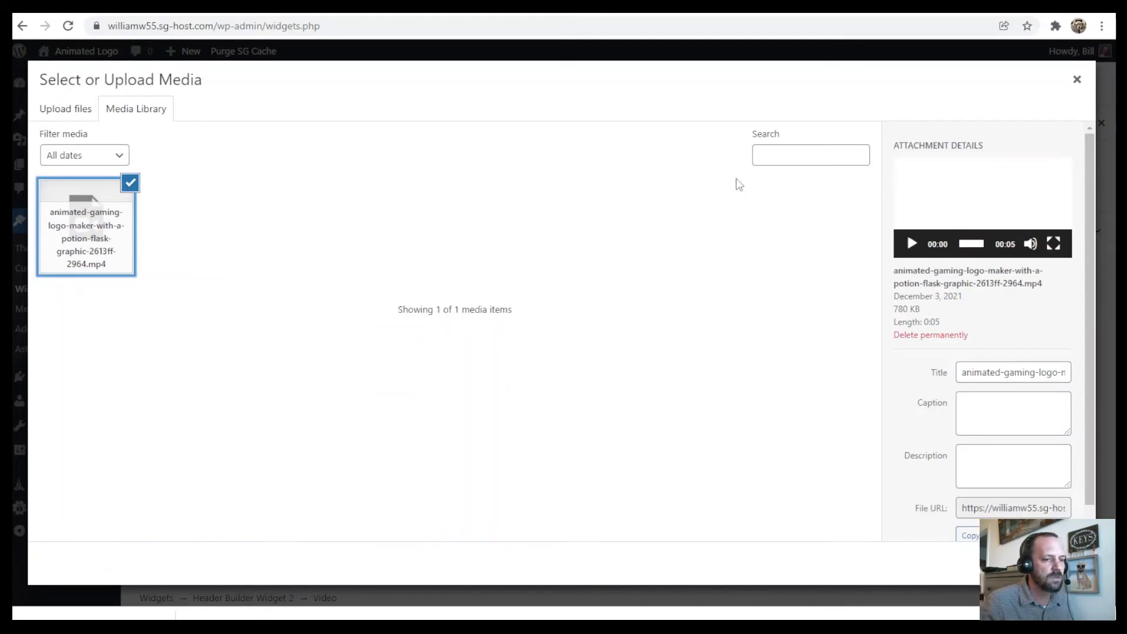
pyautogui.click(1051, 562)
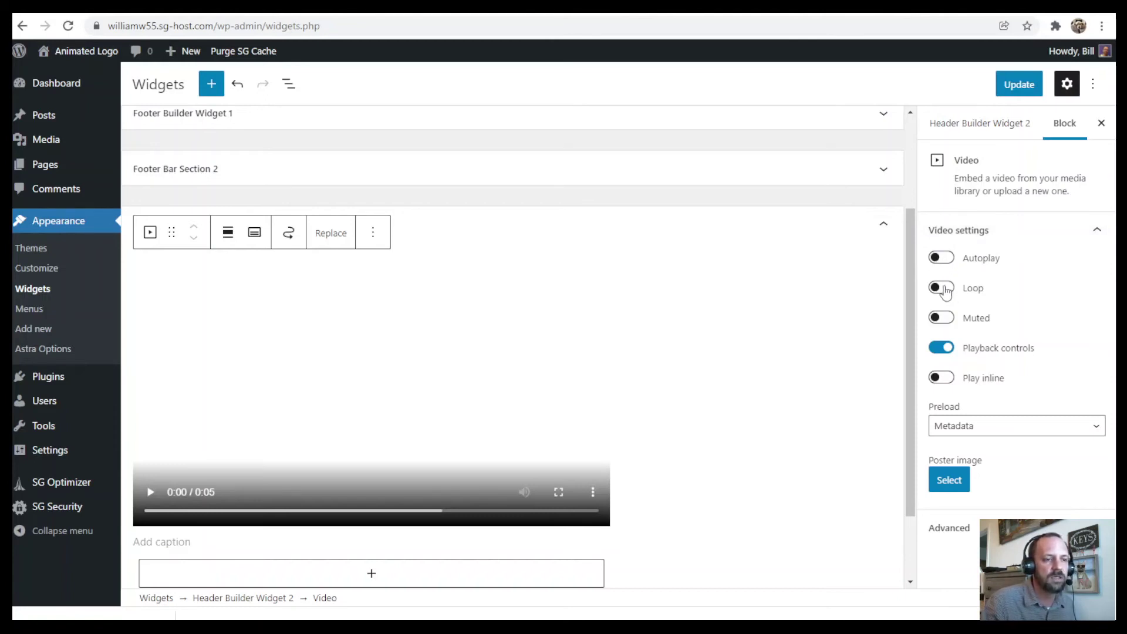
# - Turn Autoplay on and Playback controls off, then save the widgets with Update
pyautogui.click(941, 257)
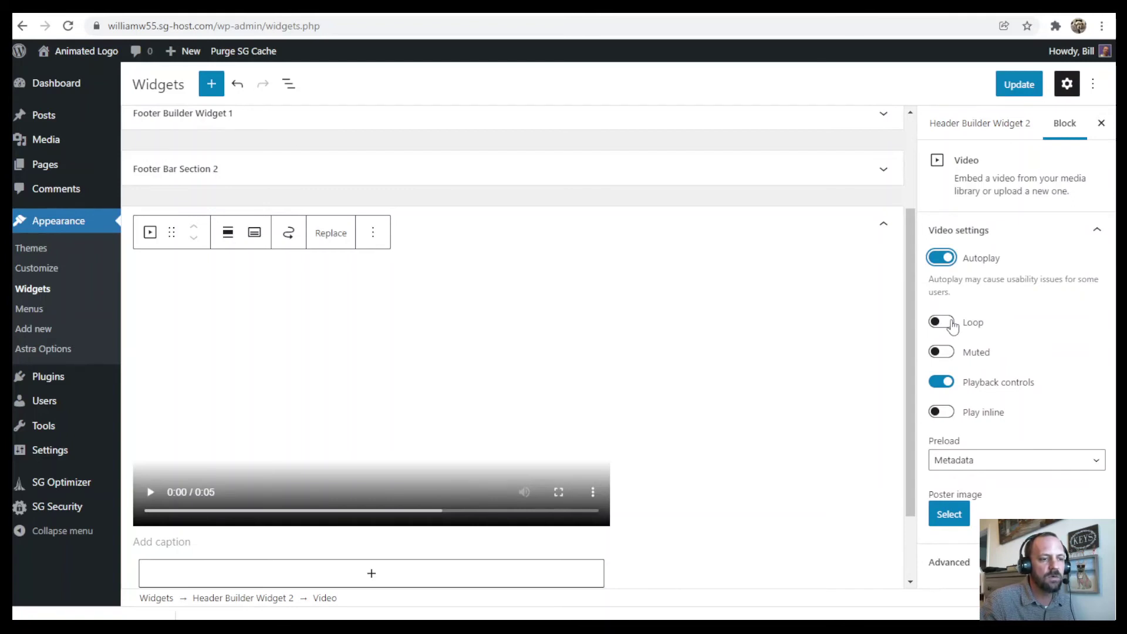
pyautogui.click(942, 383)
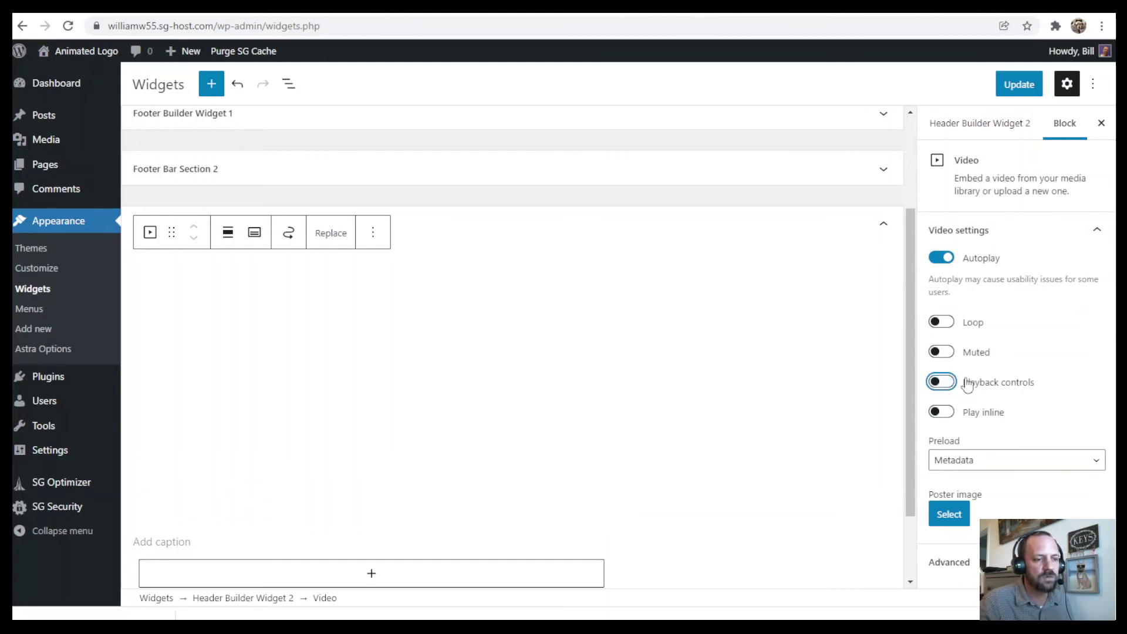
pyautogui.click(1005, 84)
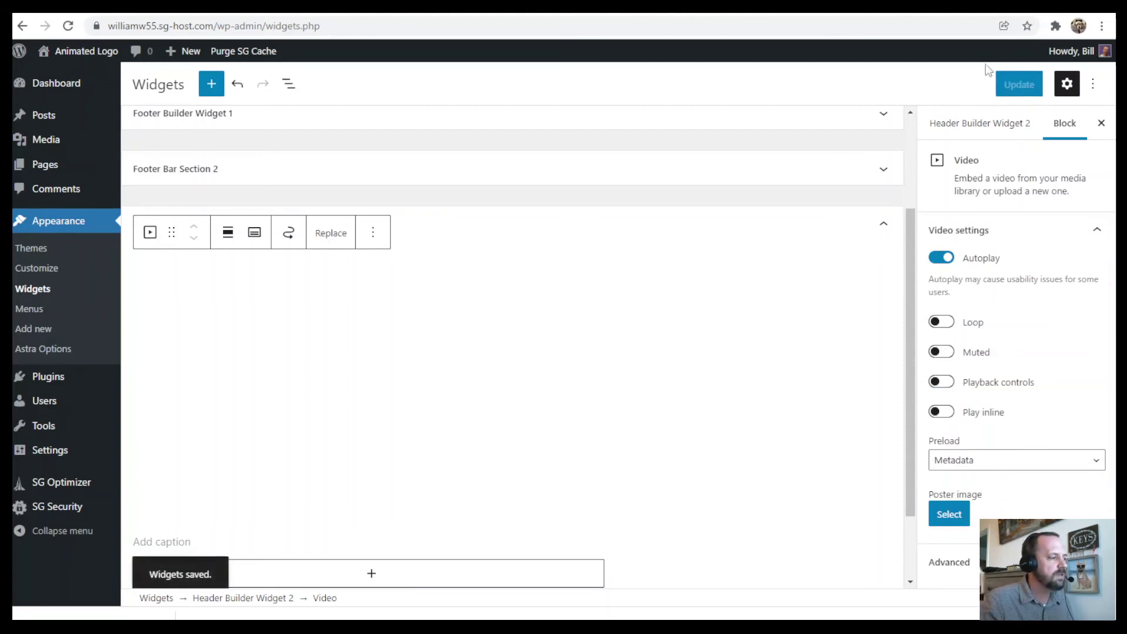
# - Visit the live site from the admin bar to see the logo in the header
pyautogui.moveTo(113, 56)
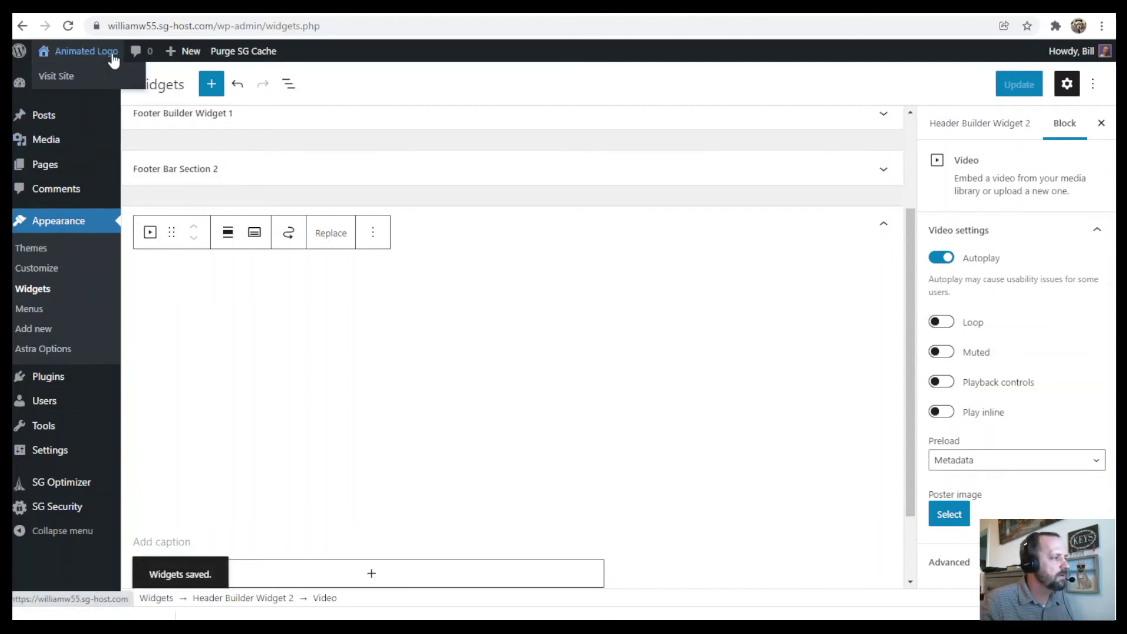
pyautogui.click(66, 78)
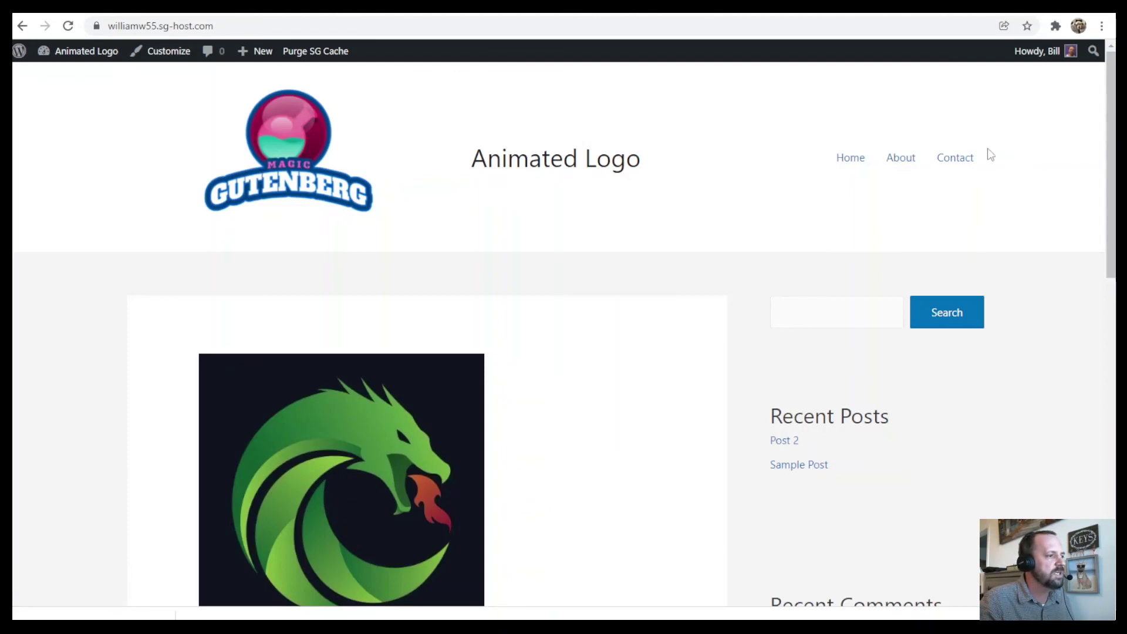
# - Return to the slides and advance to the Resources In The Video Description slide
pyautogui.hotkey('ctrl', 'Tab')
pyautogui.press('Down')
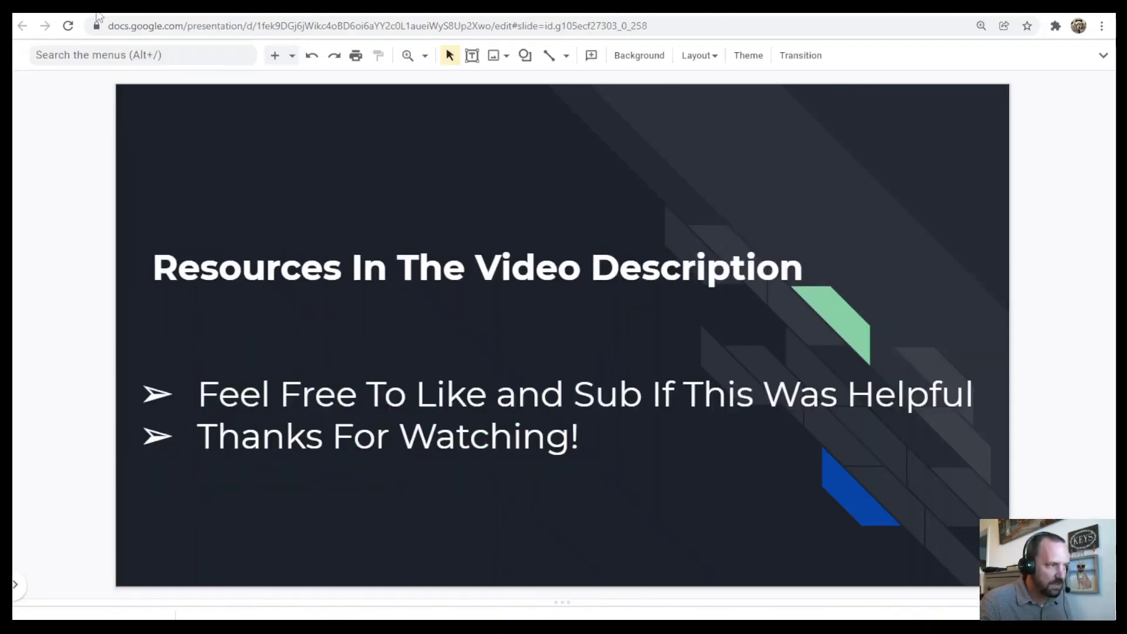